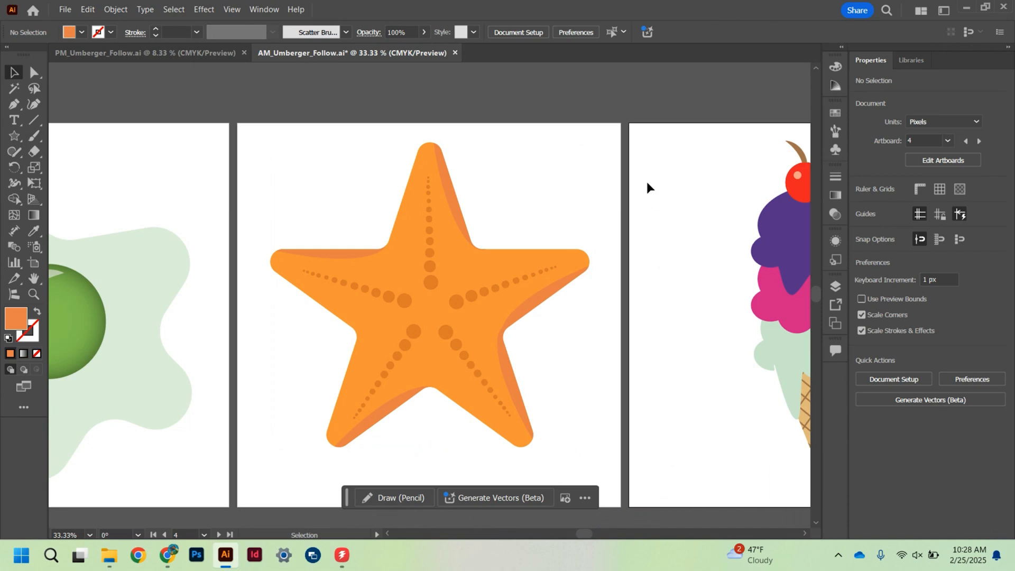
- Move the finished starfish group off its artboard, and draw a five-pointed star about 1039 px wide and 988 px high there
click(433, 391)
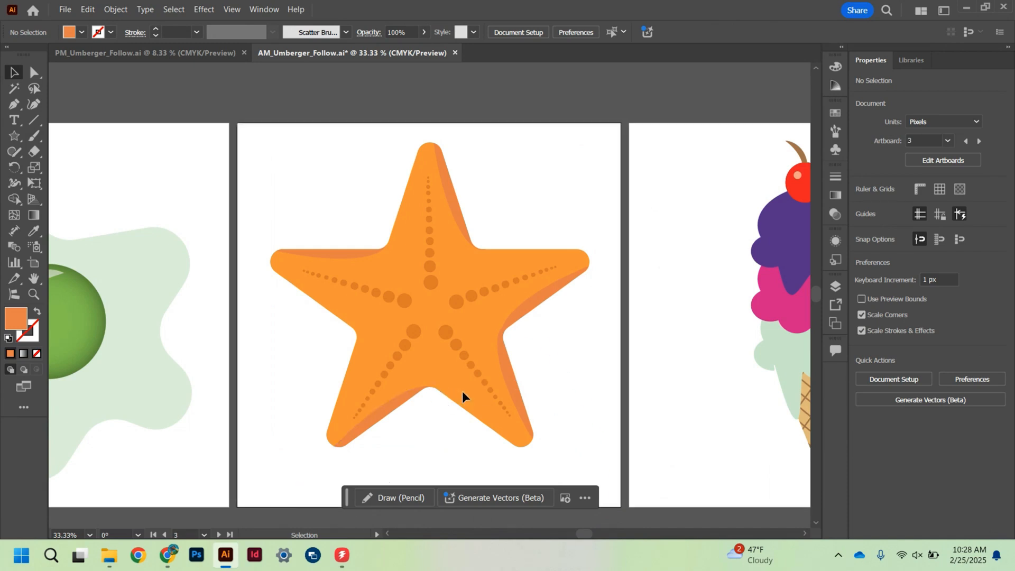
drag(451, 397, 457, 418)
click(20, 138)
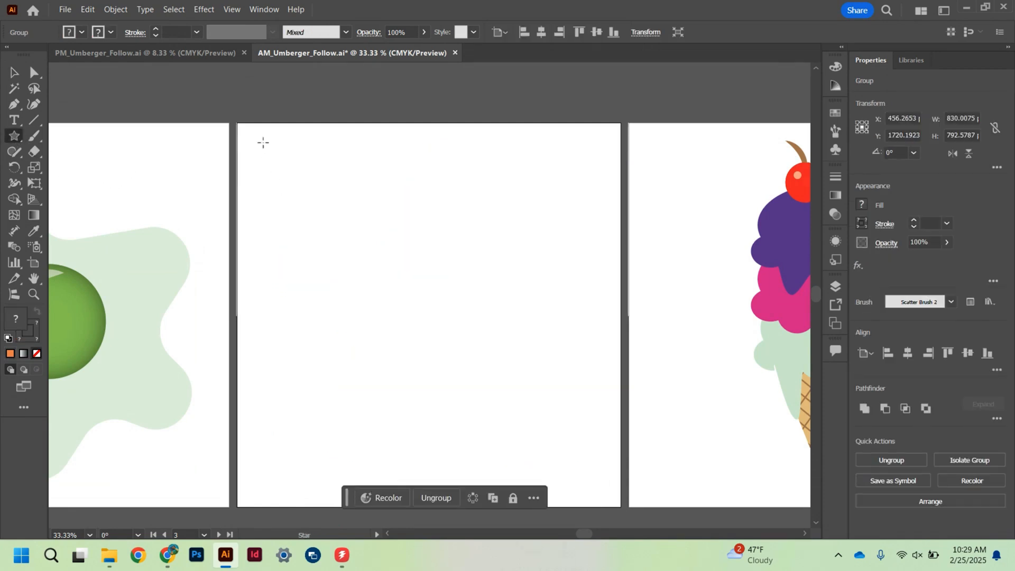
drag(270, 146, 363, 268)
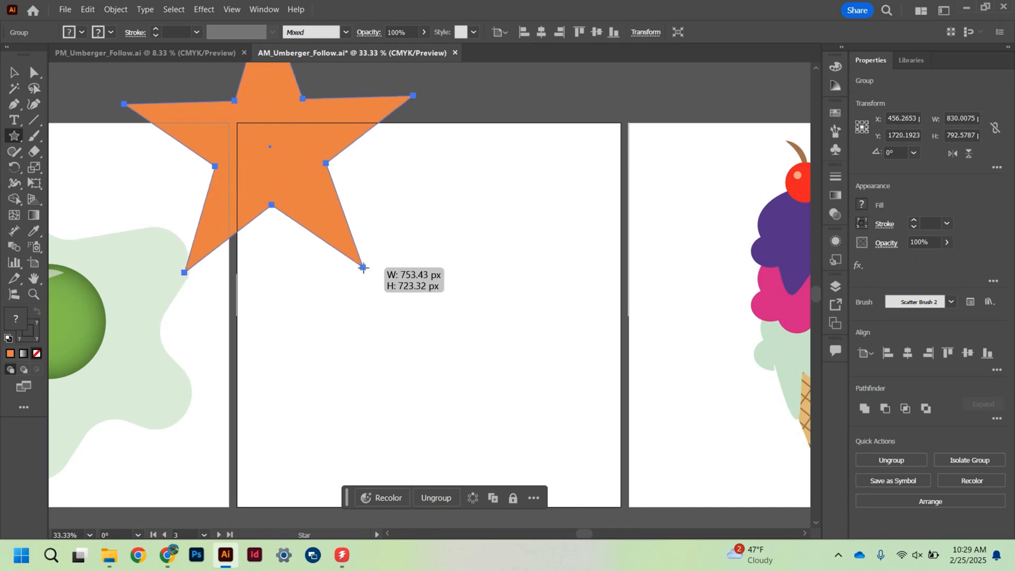
mouse_move(363, 267)
mouse_down()
mouse_move(480, 435)
mouse_move(516, 452)
mouse_move(550, 499)
mouse_up()
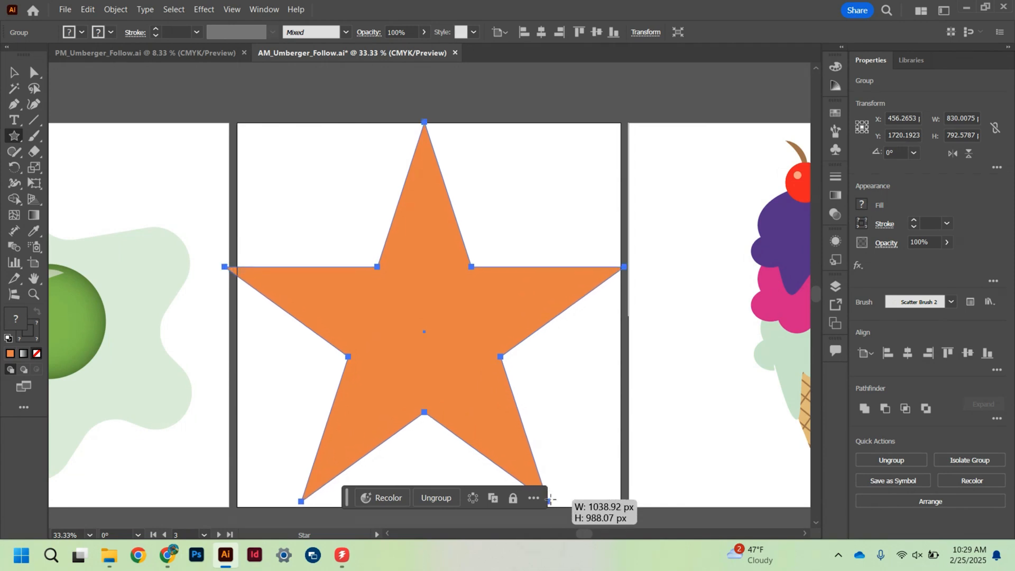
drag(550, 500, 555, 499)
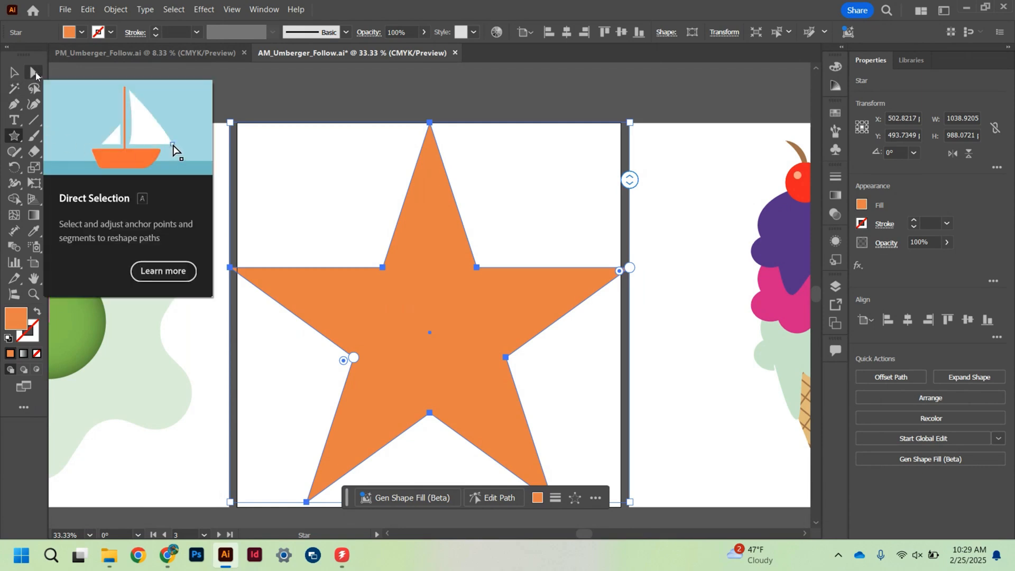
- Round all the star's corners to a radius of about 26.36 px
click(33, 72)
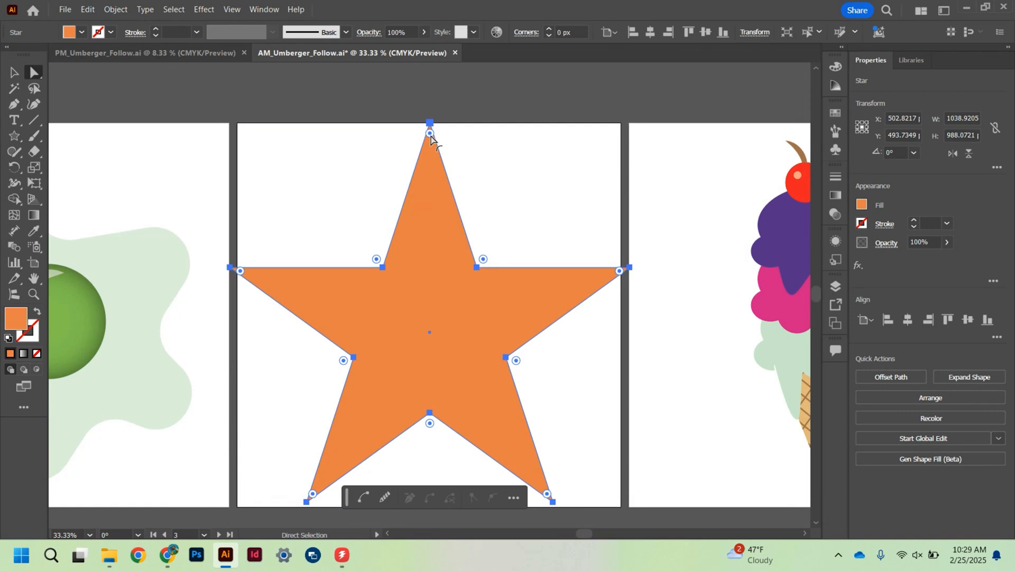
drag(431, 137, 433, 159)
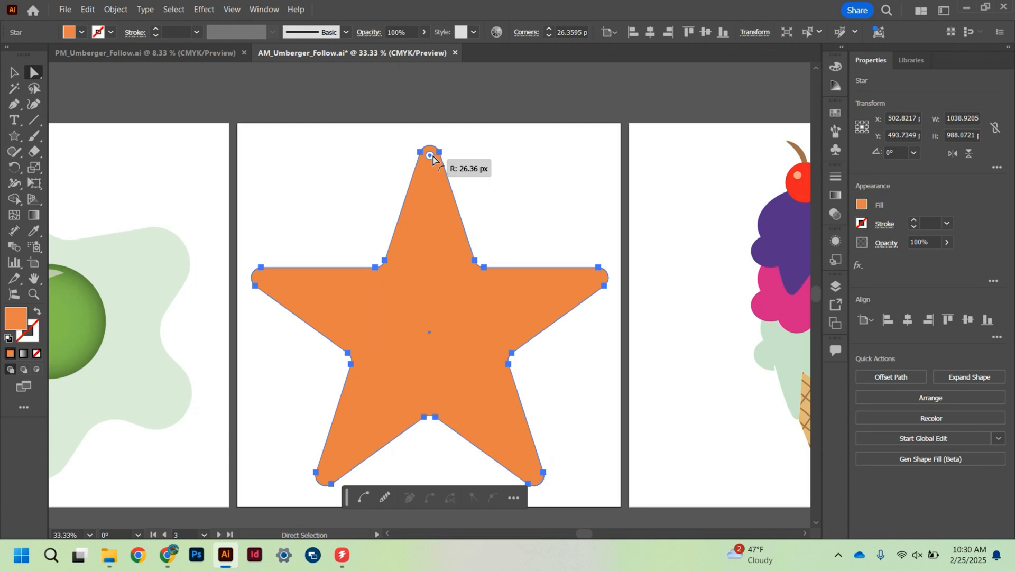
drag(433, 158, 432, 157)
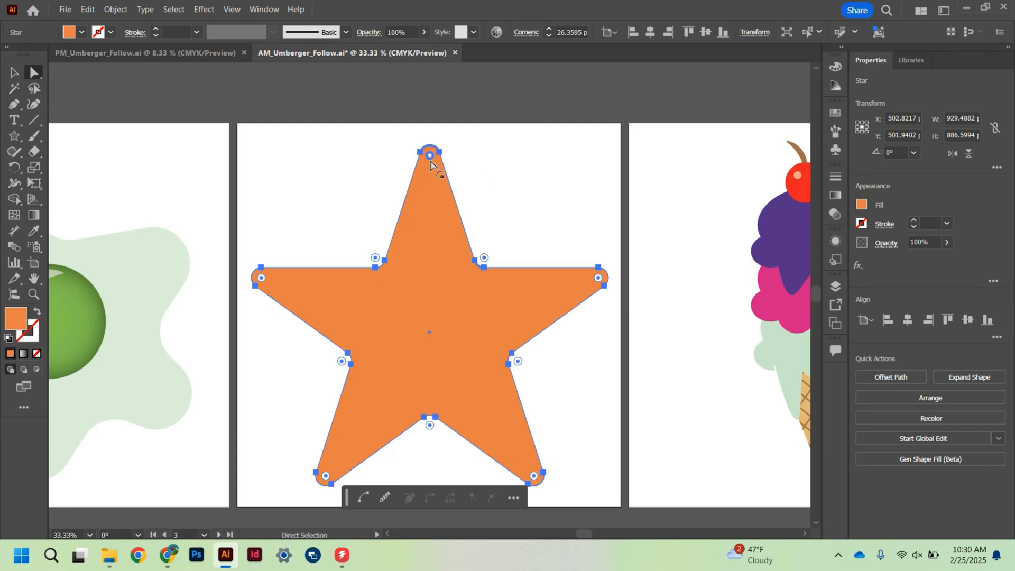
mouse_move(431, 160)
mouse_down()
mouse_move(434, 222)
mouse_move(436, 167)
mouse_up()
key(ctrl)
click(13, 73)
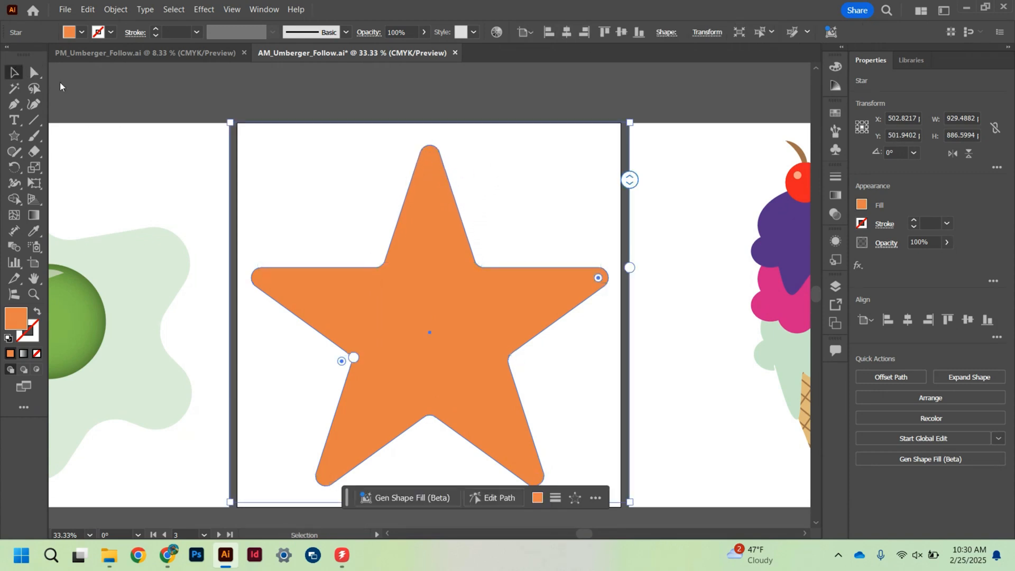
click(482, 182)
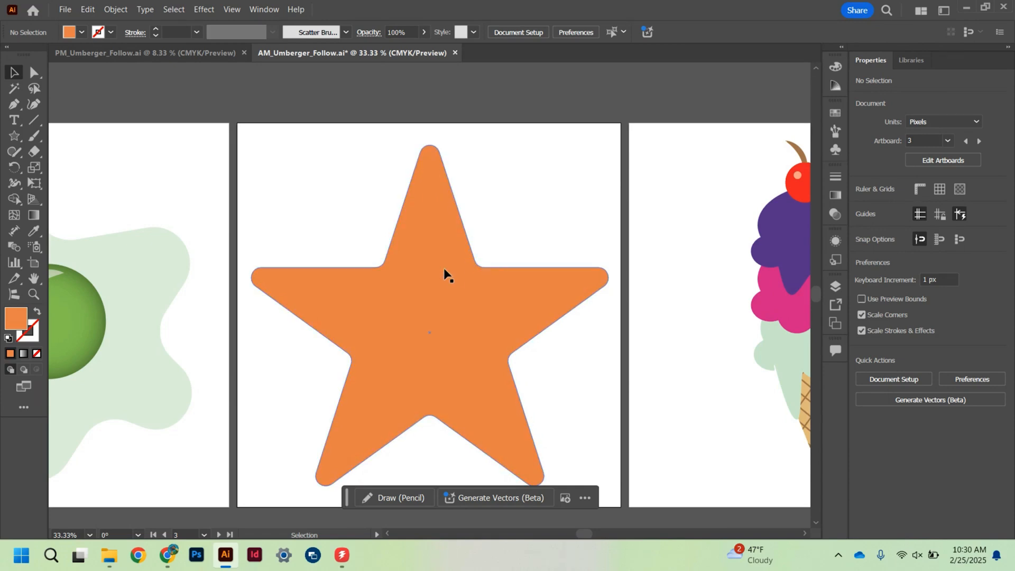
- Brighten the star's fill to the lighter orange F99450
click(277, 304)
double_click(16, 318)
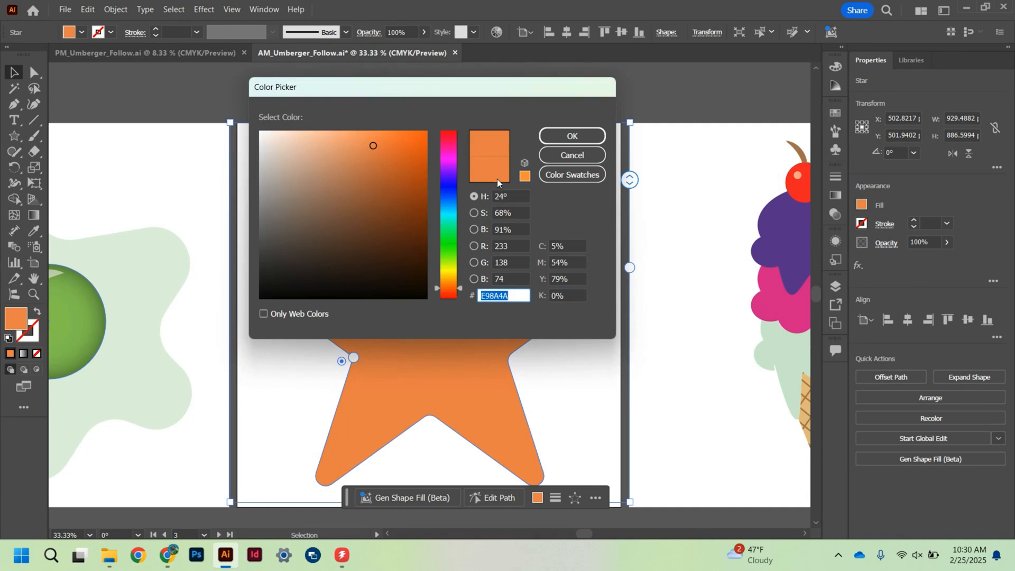
mouse_move(373, 146)
mouse_down()
mouse_move(369, 155)
mouse_move(350, 143)
mouse_move(374, 134)
mouse_up()
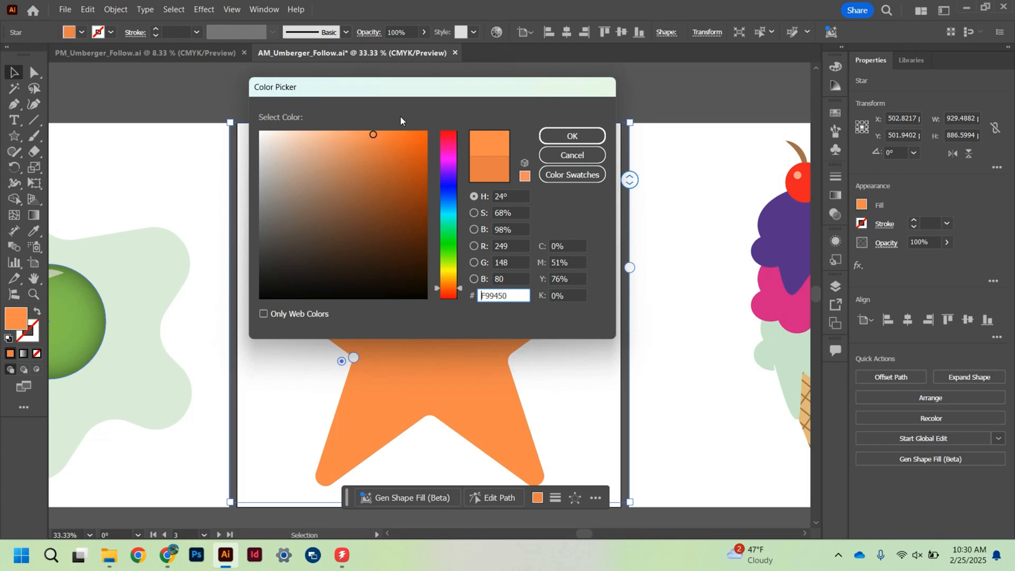
drag(421, 93, 465, 101)
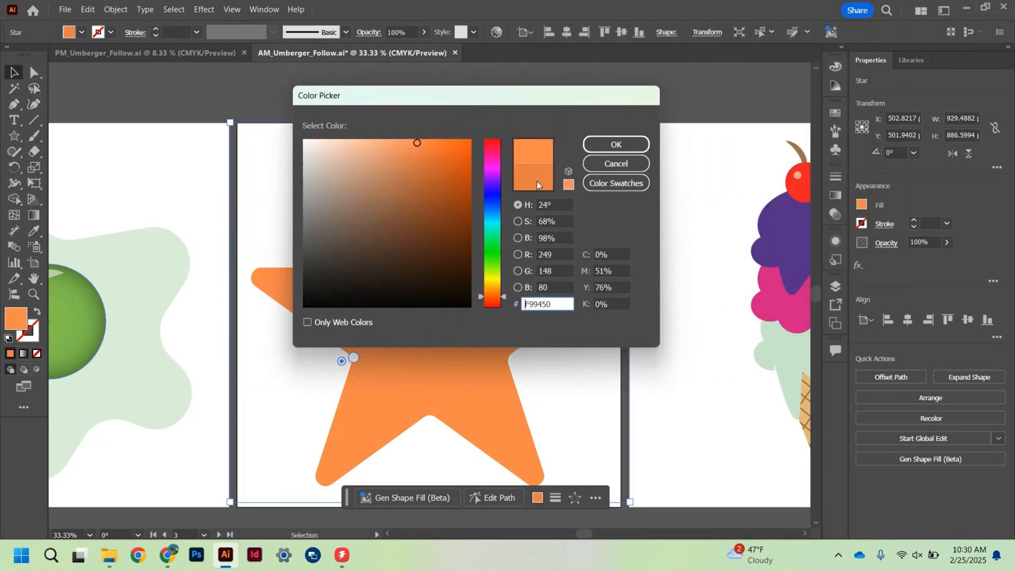
click(617, 144)
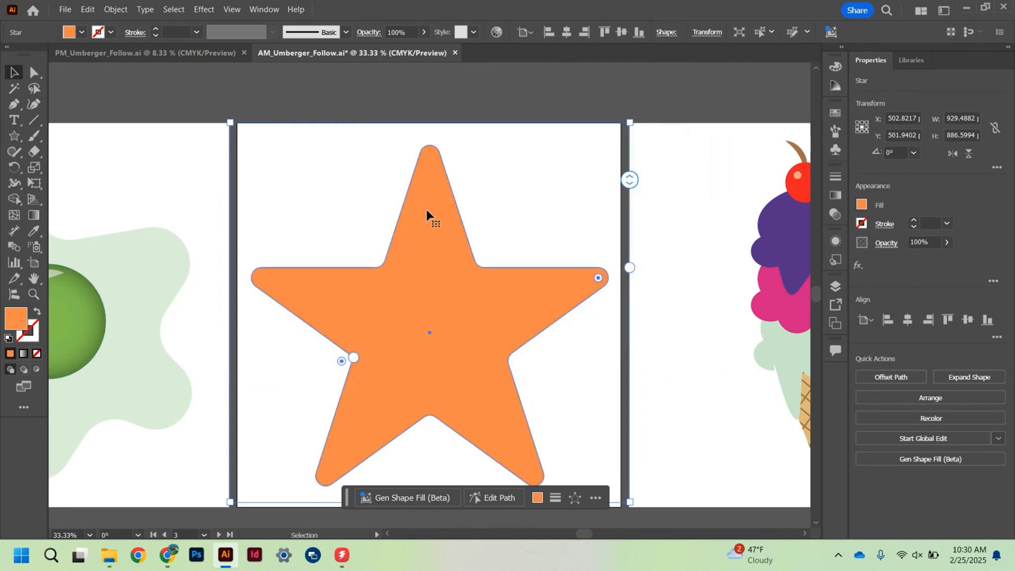
- In Draw Inside mode, draw an ellipse about 153 by 396 px over the right edge of the star's upper arm
click(36, 369)
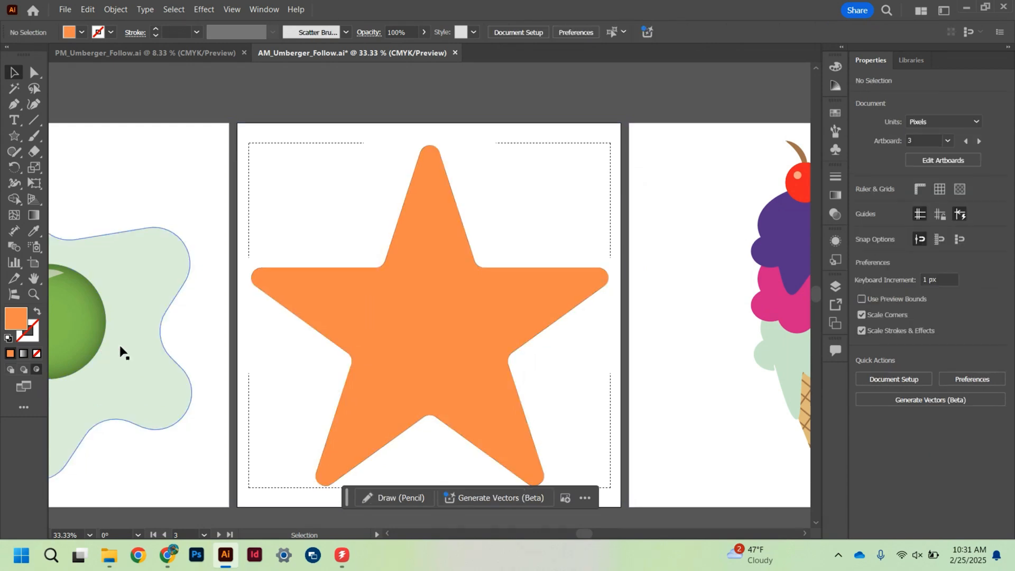
click(13, 137)
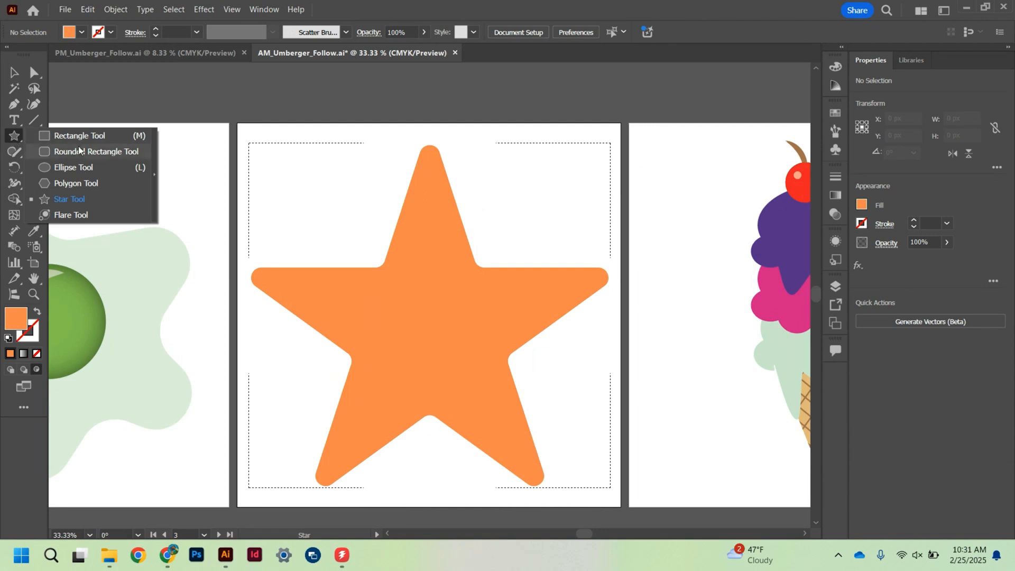
click(85, 168)
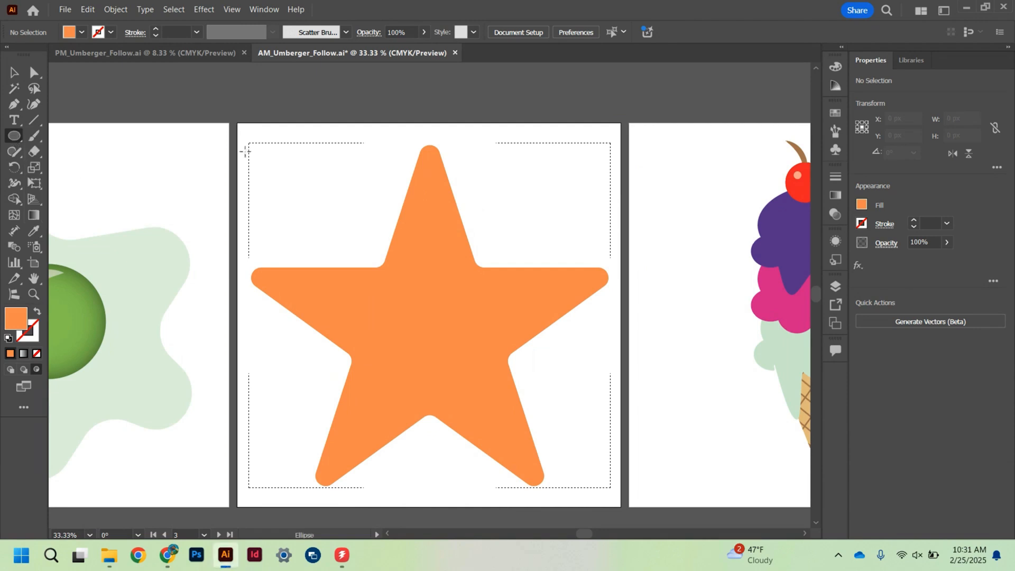
drag(434, 122, 493, 275)
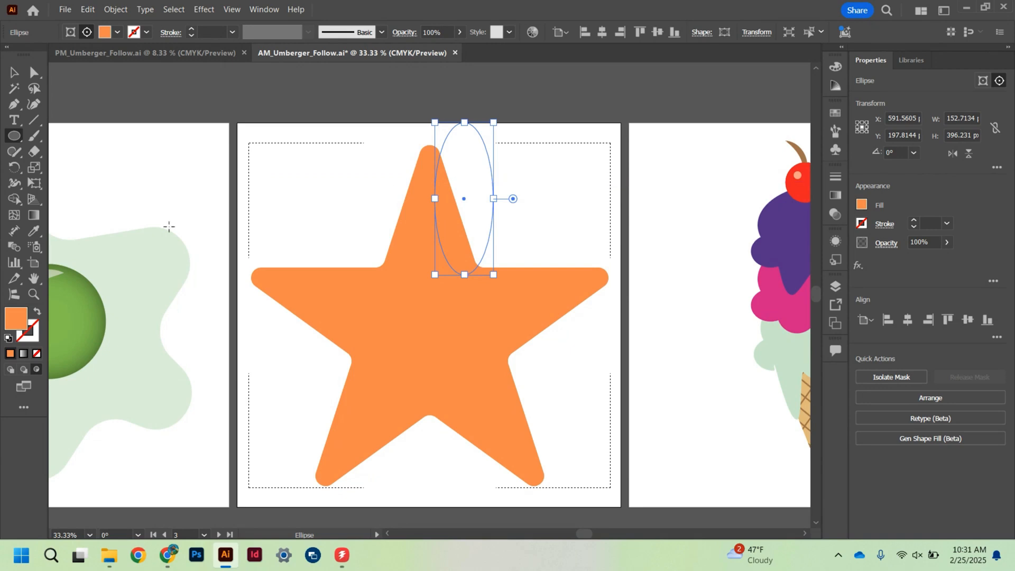
- Fill the ellipse inside the star with the star's original darker orange as a shadow colour
double_click(15, 325)
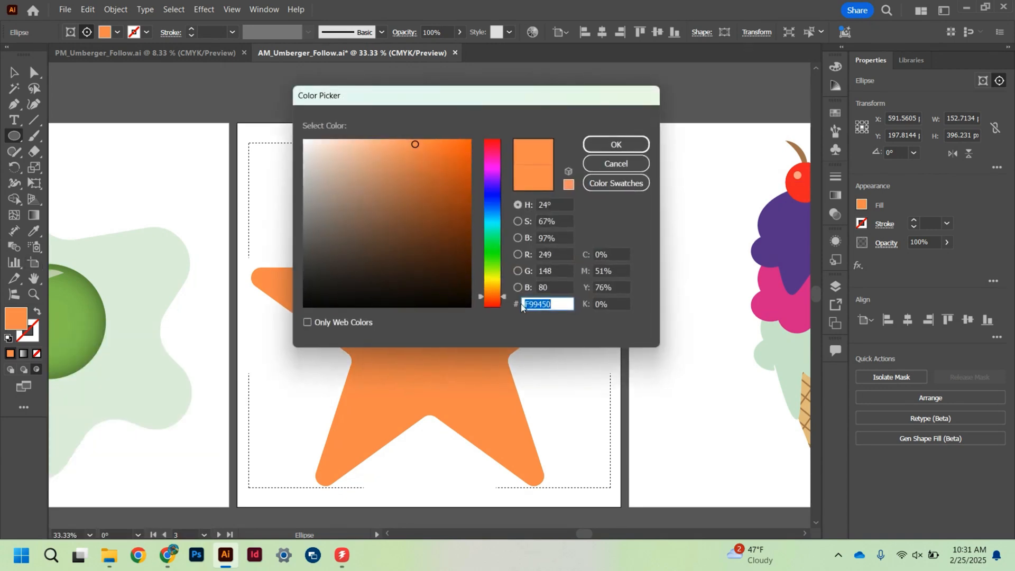
text(E98A4A)
click(613, 146)
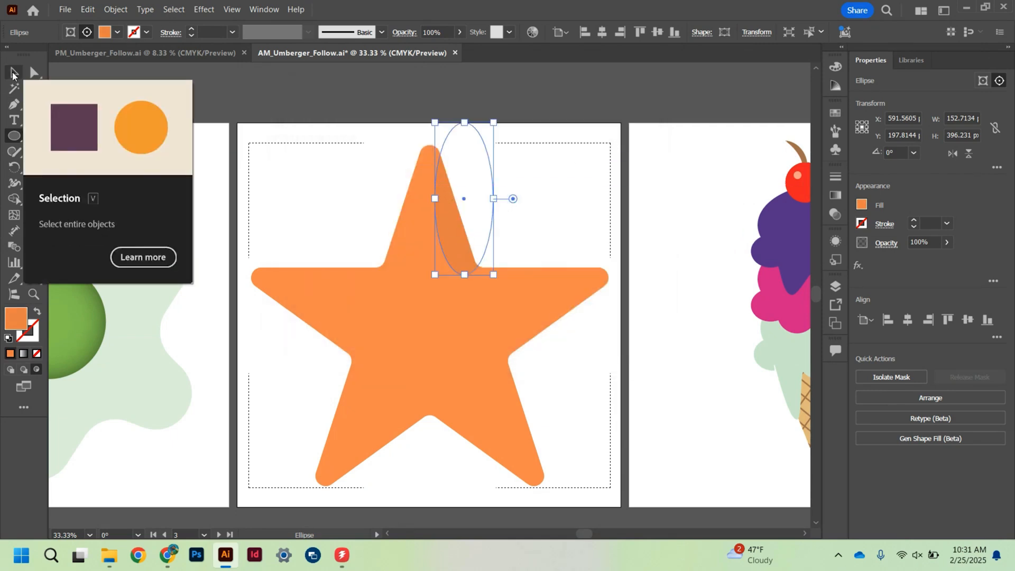
- Rotate the shadow ellipse to about 14.5° and resize it to about 145 by 372 px along the upper arm's right edge
click(13, 73)
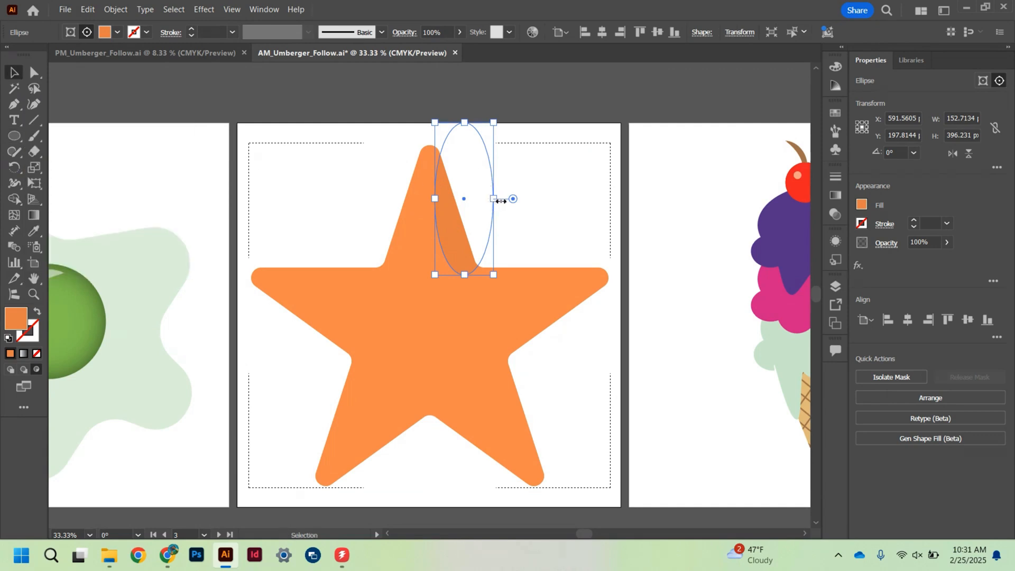
drag(498, 199, 479, 210)
drag(452, 139, 453, 161)
drag(473, 211, 464, 196)
mouse_move(494, 258)
mouse_down()
mouse_move(492, 273)
mouse_move(536, 266)
mouse_move(485, 245)
mouse_up()
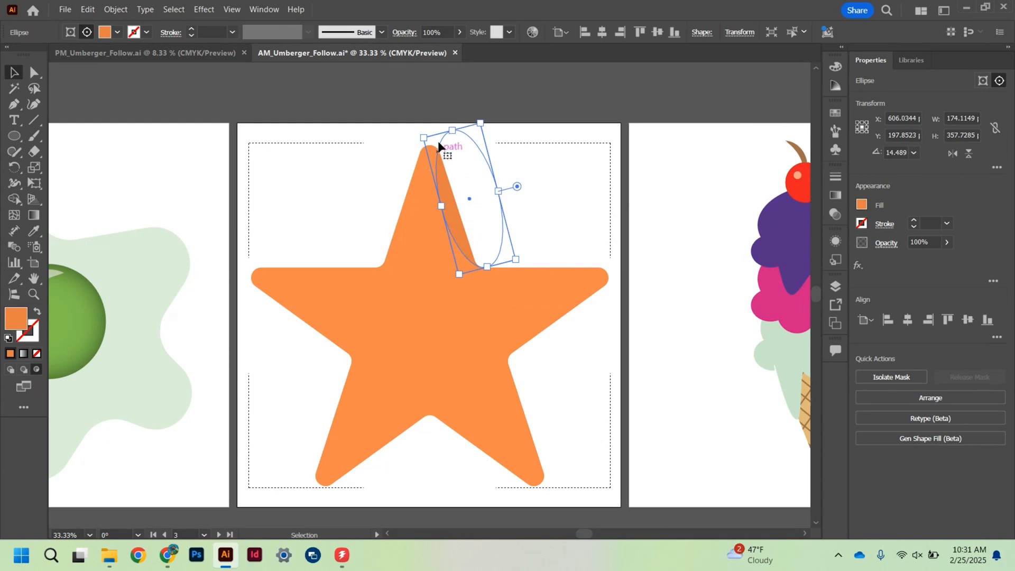
drag(452, 130, 448, 117)
drag(441, 204, 441, 204)
drag(503, 191, 442, 201)
click(507, 185)
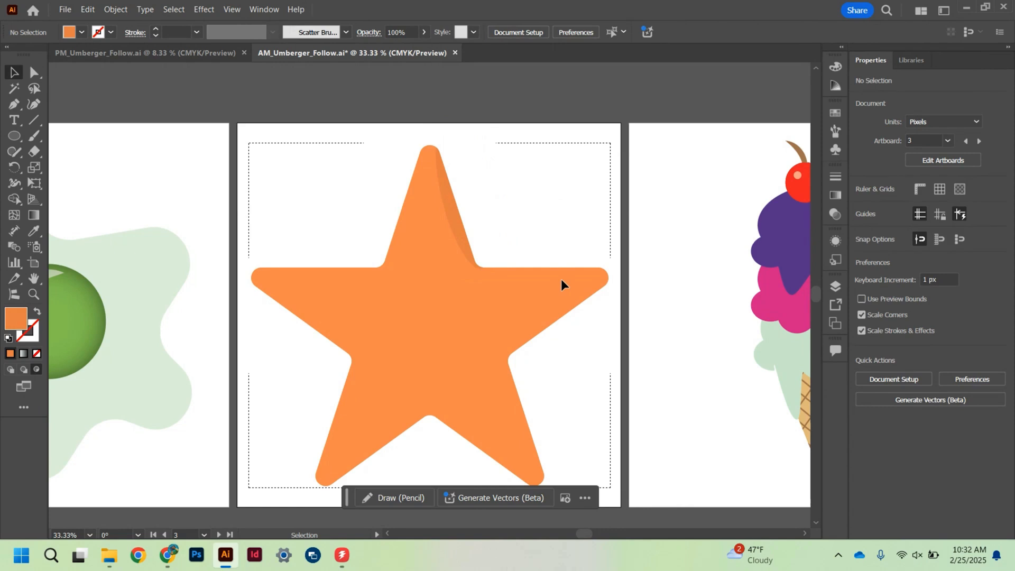
- Isolate the clip group, copy the shadow ellipse to the lower-right arm's outer edge, and tilt it to about 21.75°
double_click(448, 209)
click(451, 207)
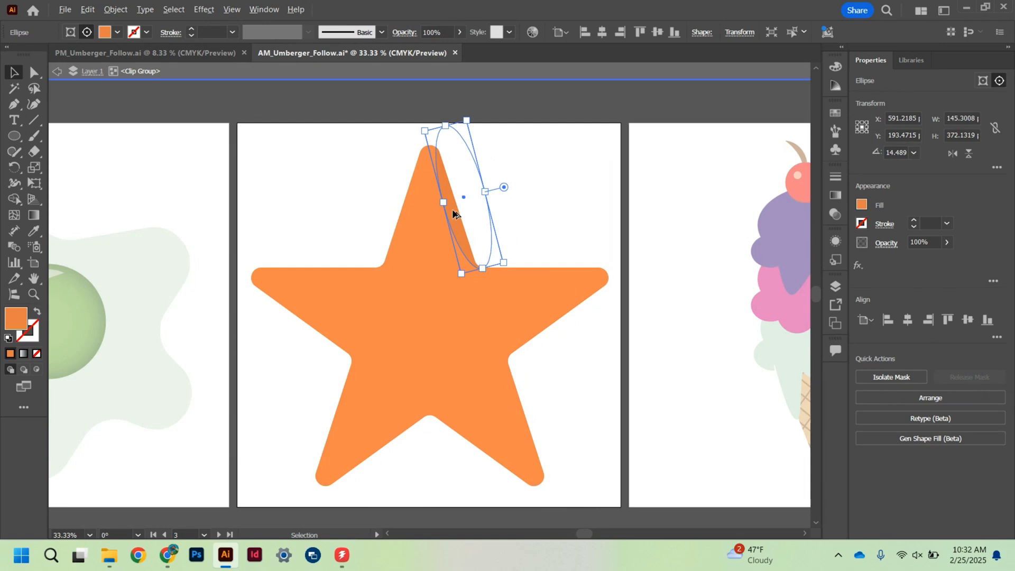
drag(452, 210, 544, 346)
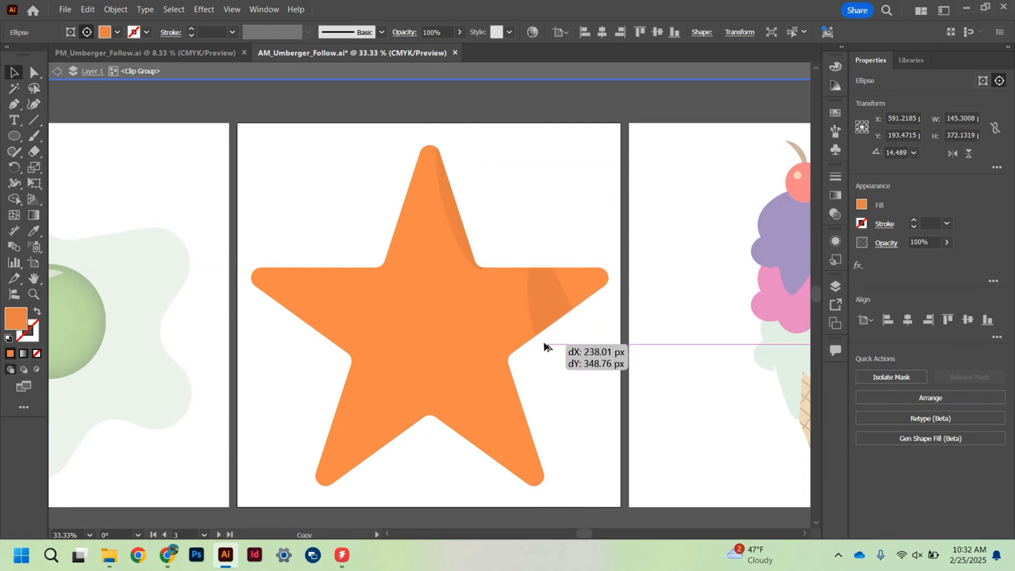
drag(544, 346, 526, 433)
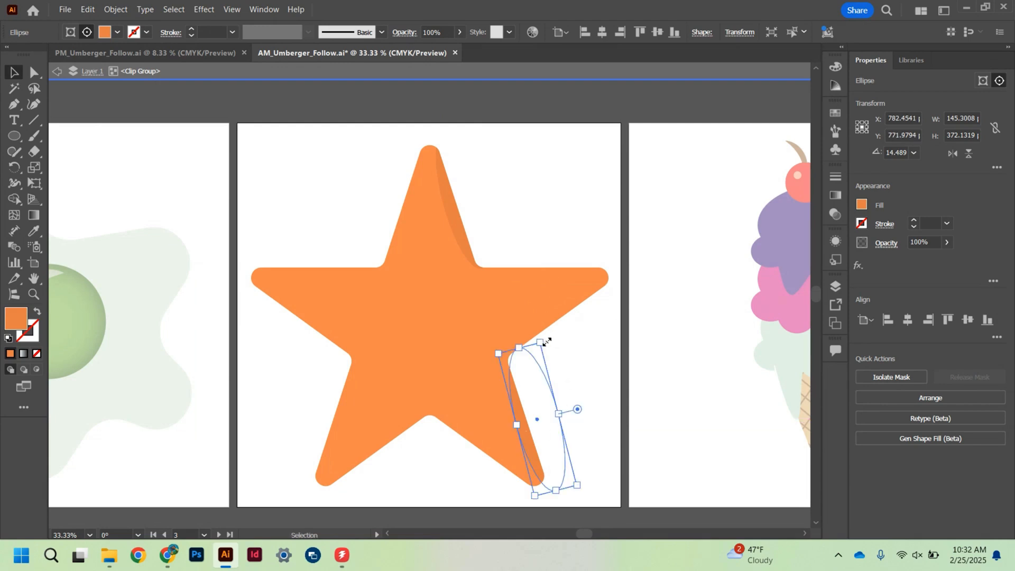
drag(547, 339, 536, 331)
drag(522, 372, 524, 376)
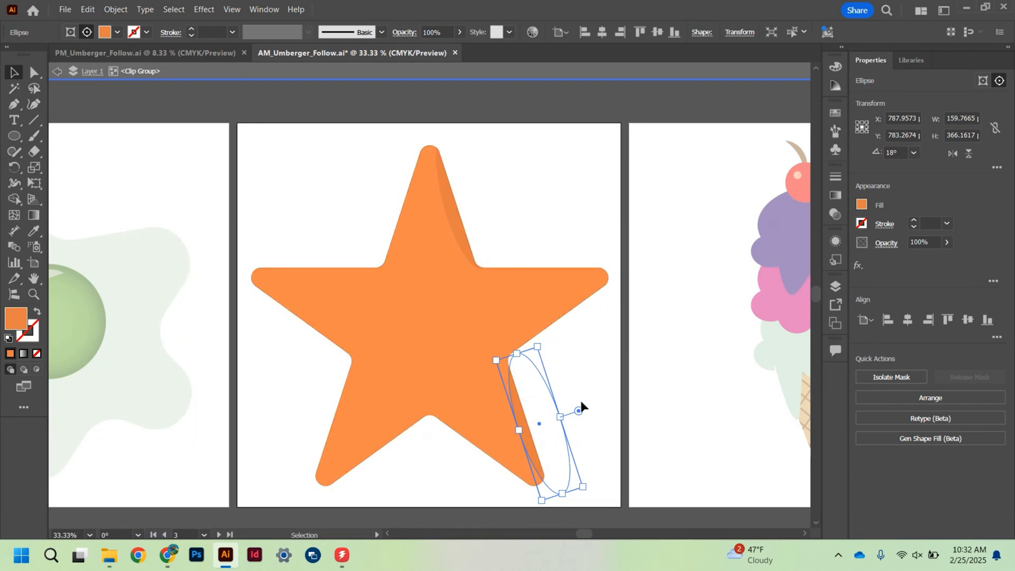
drag(588, 489, 591, 485)
click(597, 439)
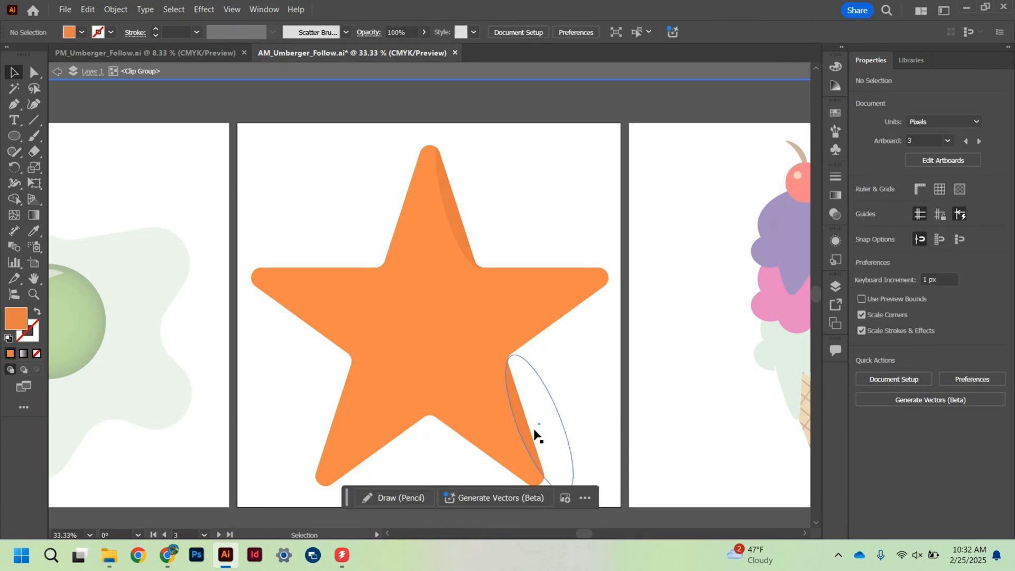
- Copy the lower-right shadow ellipse to the upper edge of the star's right arm, turning it nearly horizontal
click(515, 410)
drag(515, 410, 525, 344)
drag(553, 288, 641, 332)
drag(617, 329, 620, 258)
drag(538, 227, 547, 248)
drag(627, 230, 628, 226)
click(544, 169)
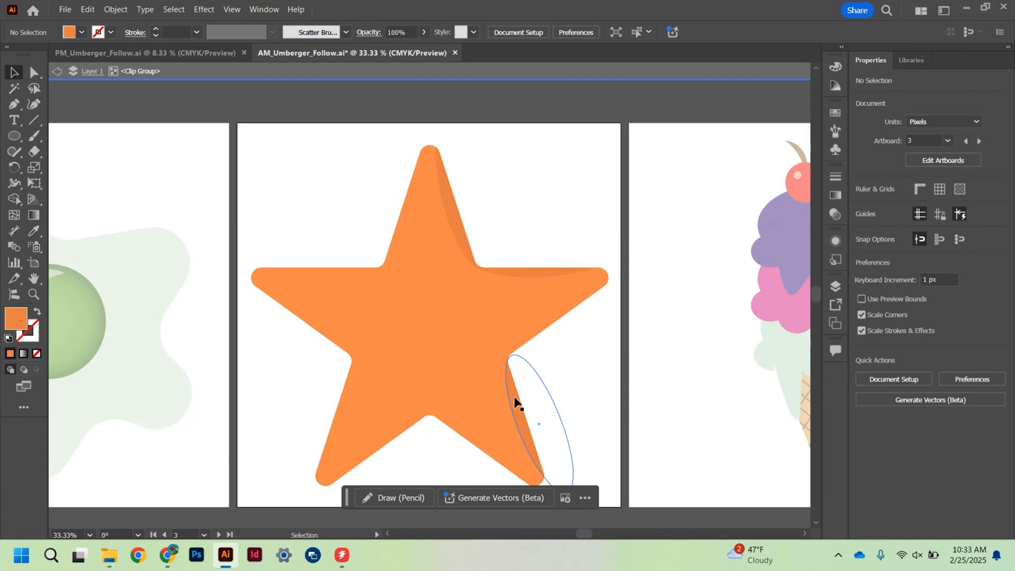
- Copy the lower-right shadow ellipse to the left arm's upper edge, rotate it to about 271°, and flatten it to about 124 px high
drag(515, 402, 292, 242)
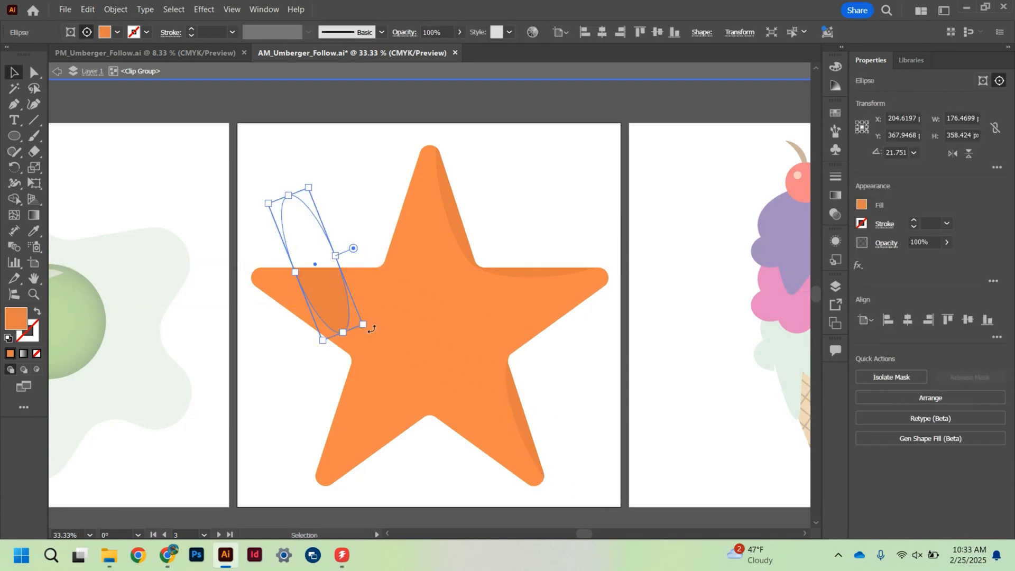
drag(362, 324, 186, 310)
mouse_move(336, 267)
mouse_down()
mouse_move(384, 252)
mouse_move(354, 260)
mouse_up()
- Lower both end anchor points of the left arm's shadow ellipse with the Direct Selection tool to follow the arm's upper edge
key(a)
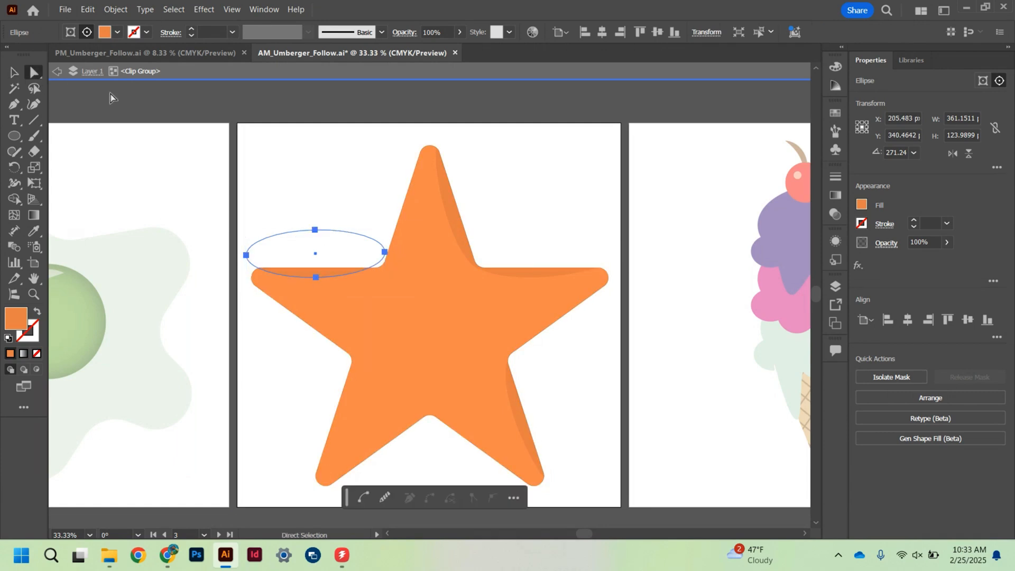
drag(384, 251, 384, 261)
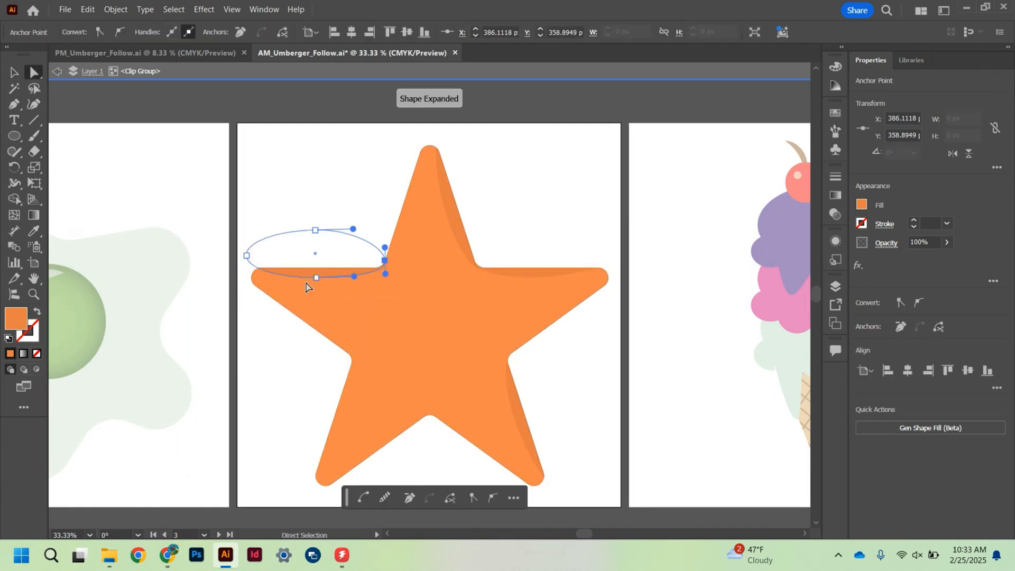
click(246, 256)
drag(246, 257, 244, 265)
click(395, 200)
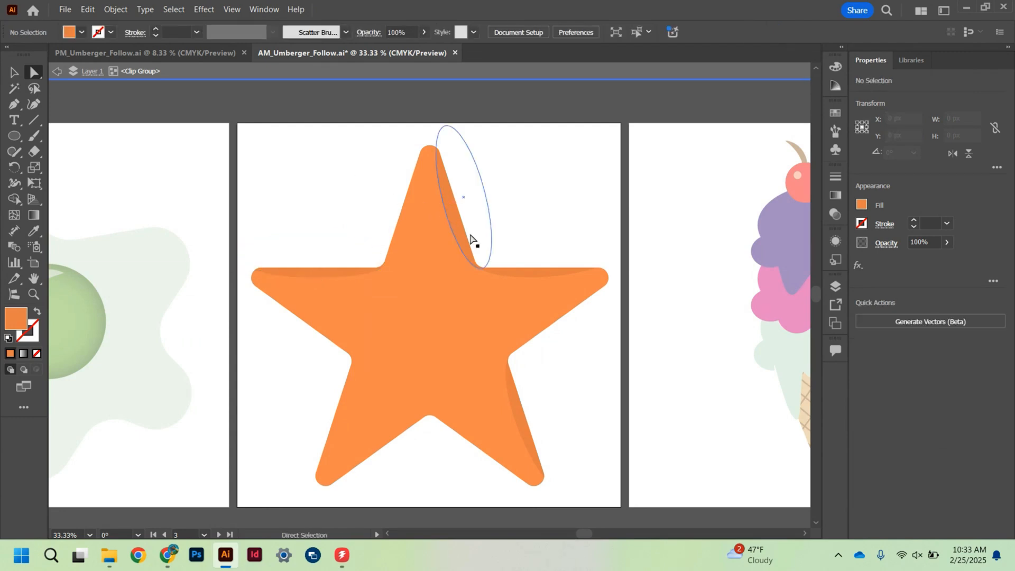
- Reshape the right arm's shadow ellipse by moving its anchor points so it follows the arm's upper edge
click(539, 278)
drag(622, 253, 629, 258)
drag(549, 276, 503, 269)
click(591, 371)
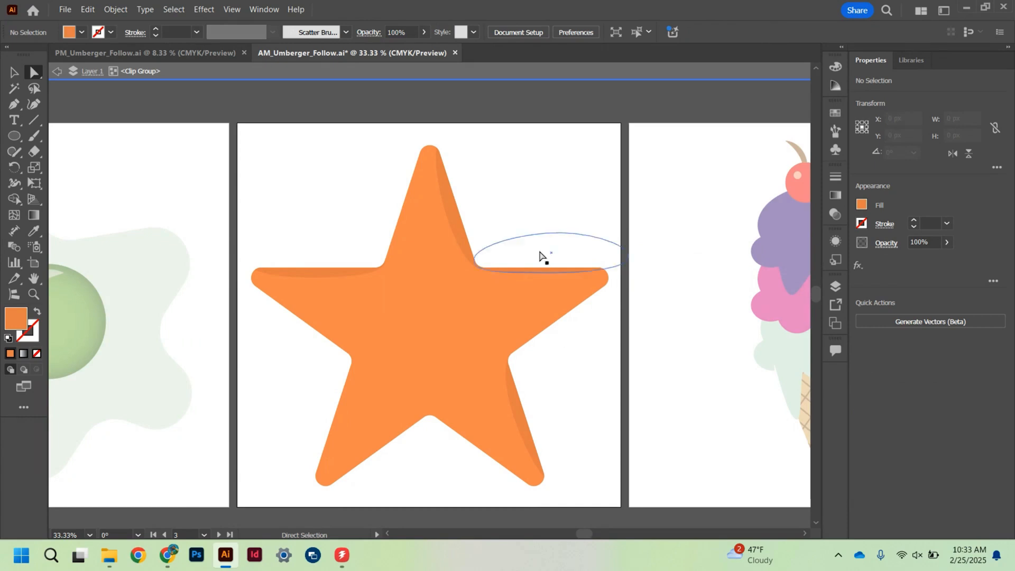
- Nudge the star's anchor point at the inner corner between the top and right arms slightly toward the corner
click(483, 271)
click(482, 267)
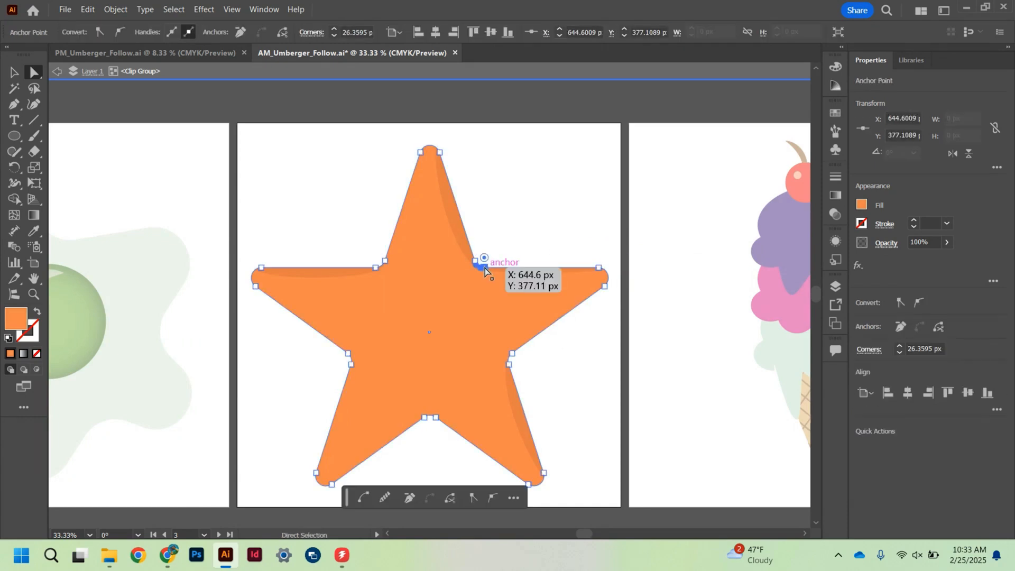
drag(485, 270, 479, 270)
click(582, 205)
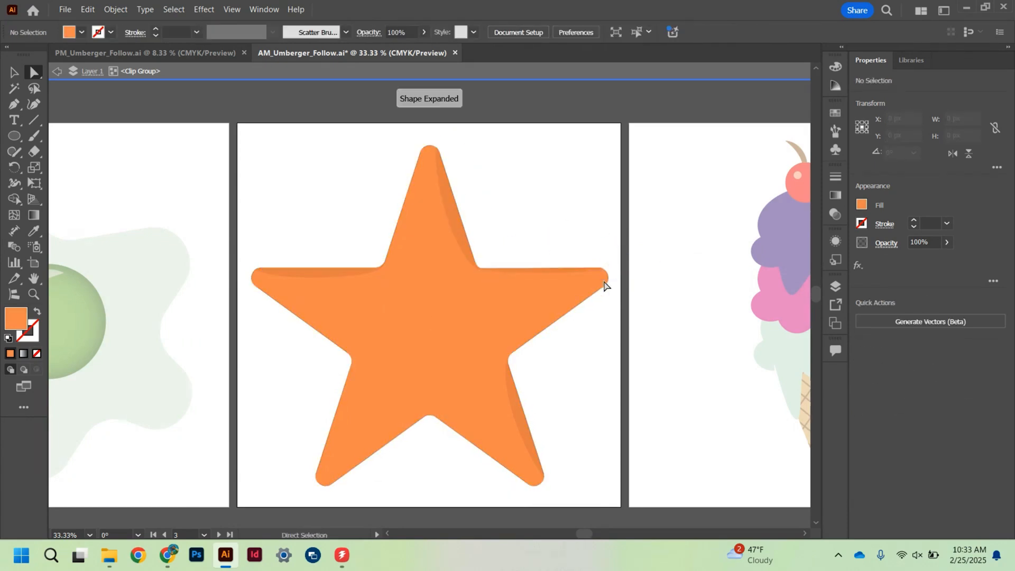
- Move the lower and upper end anchor points of the lower-right arm's shadow ellipse to fit the arm's outer edge
click(532, 458)
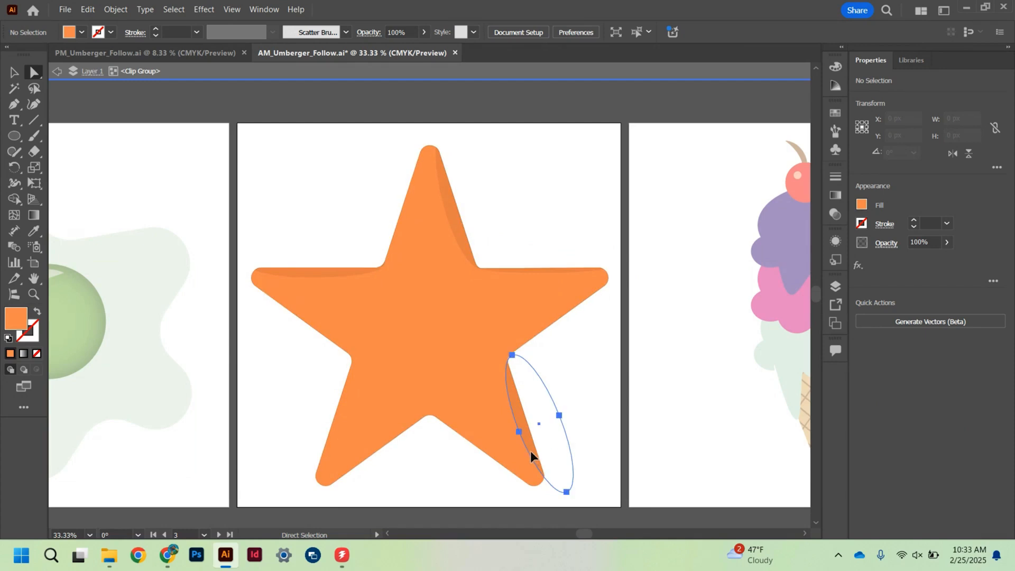
drag(564, 492, 561, 487)
click(565, 488)
click(511, 351)
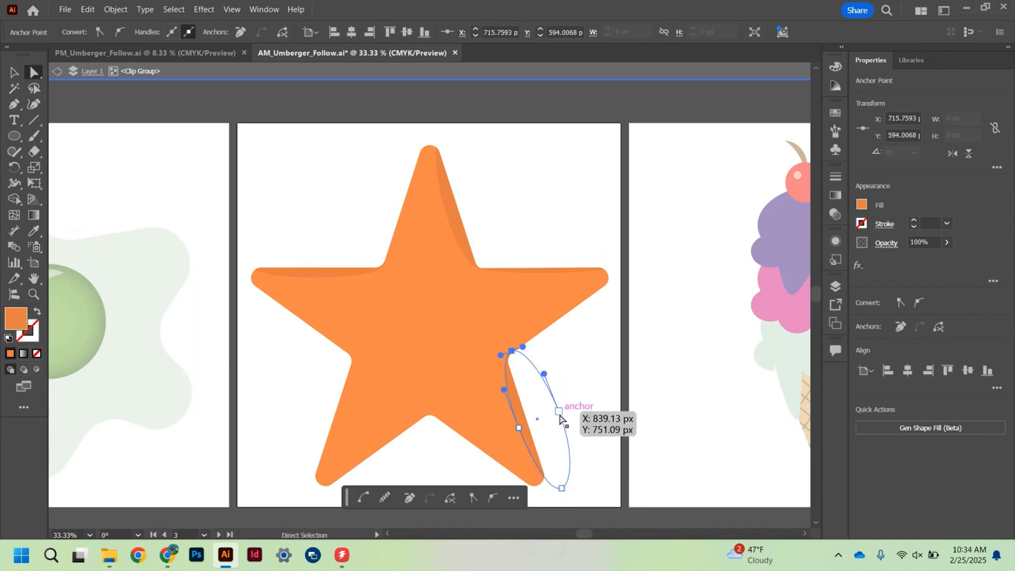
click(512, 353)
drag(512, 352, 512, 355)
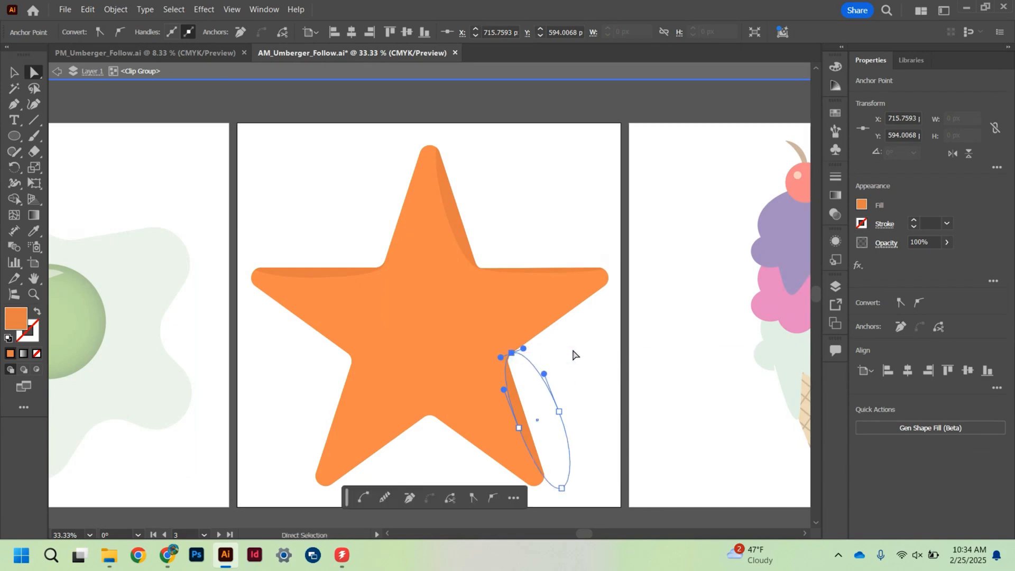
click(601, 401)
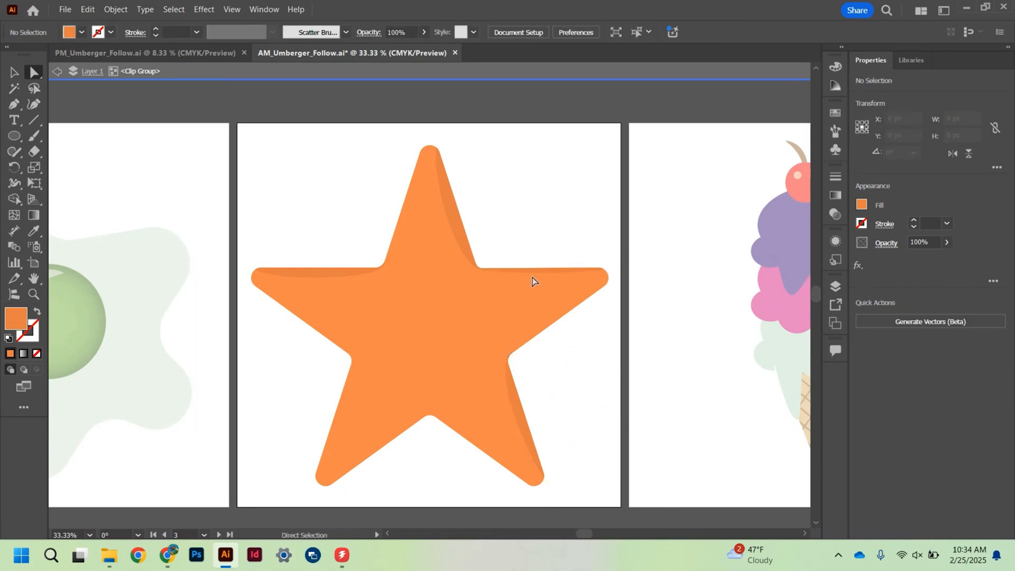
- Lower the bottom anchor point of the right arm's shadow ellipse to thicken the shadow inside the arm
click(518, 272)
drag(545, 273, 543, 275)
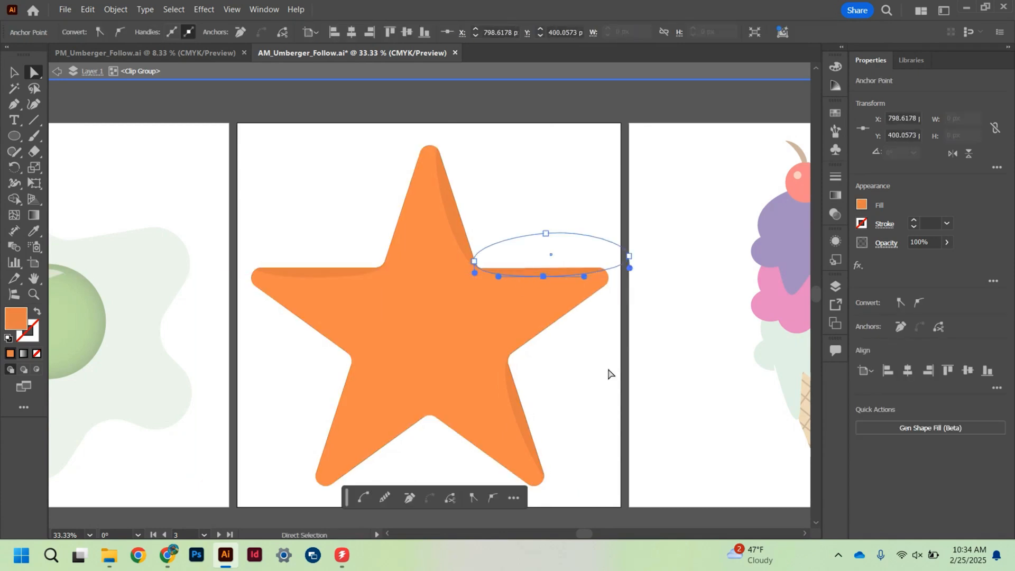
click(611, 374)
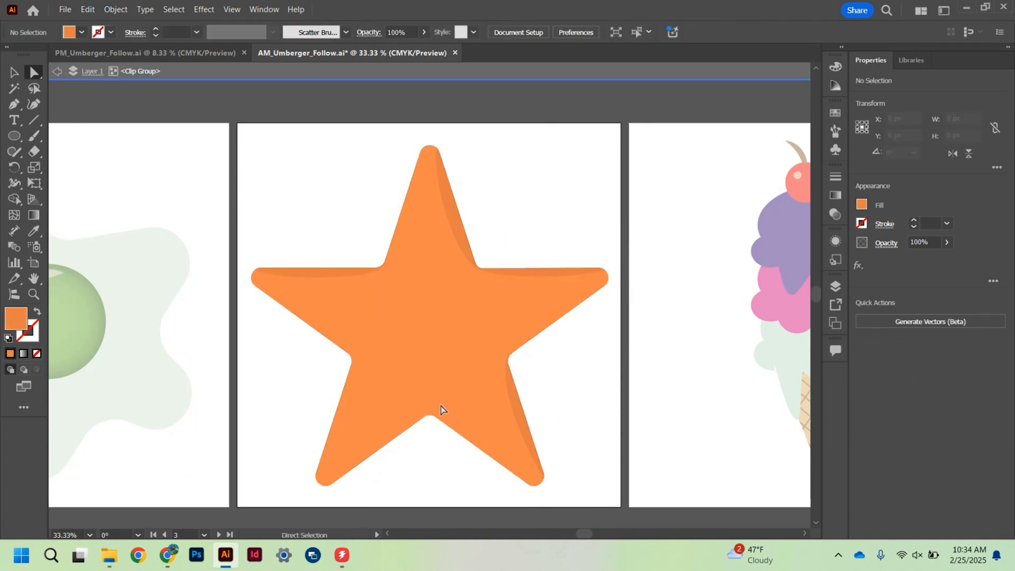
- Copy the lower-right shadow ellipse to the lower-left arm, rotate it along the inner edge, and fit its upper anchor to the crotch
drag(520, 414, 373, 443)
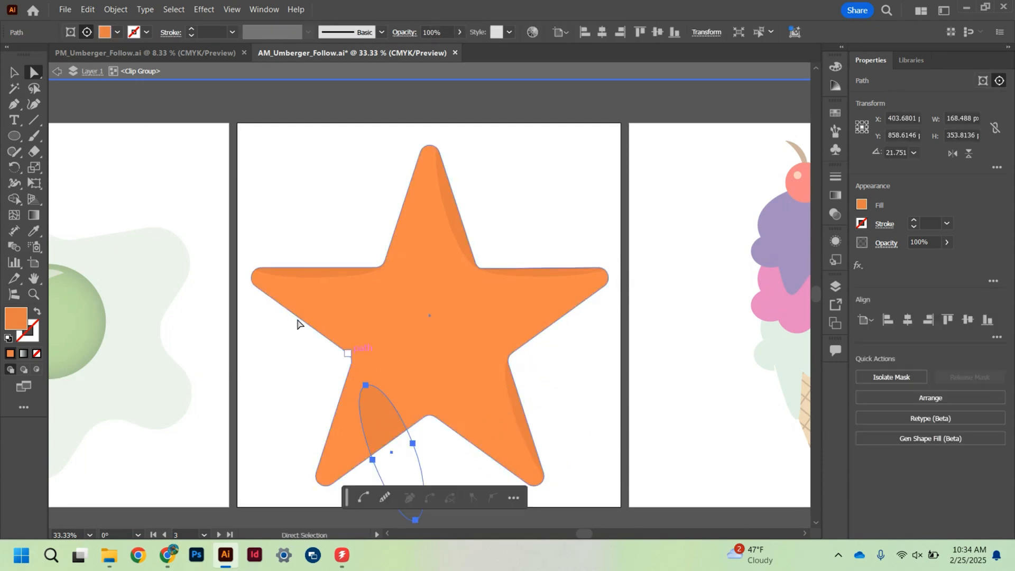
key(v)
drag(391, 372, 433, 419)
click(34, 72)
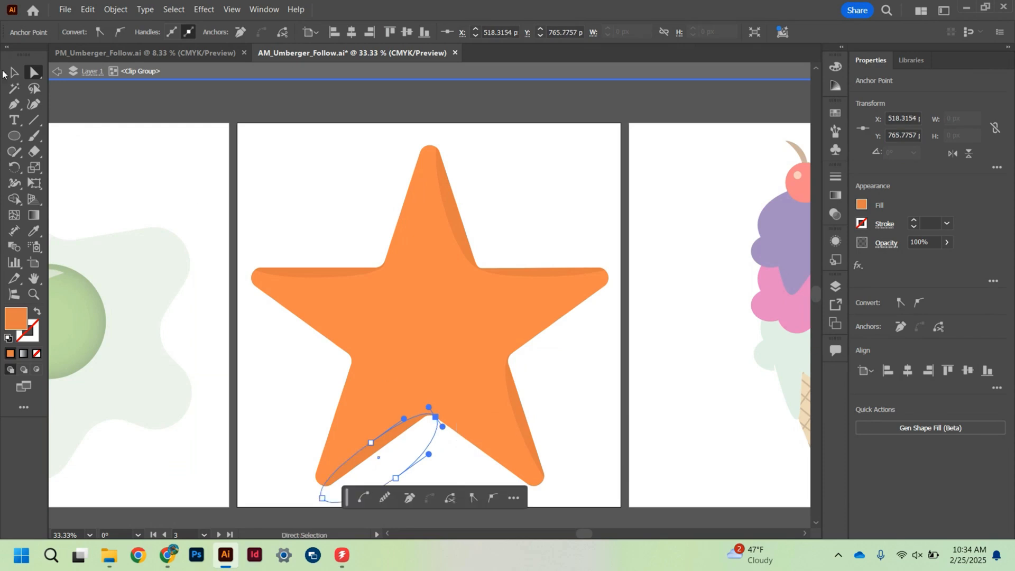
click(642, 345)
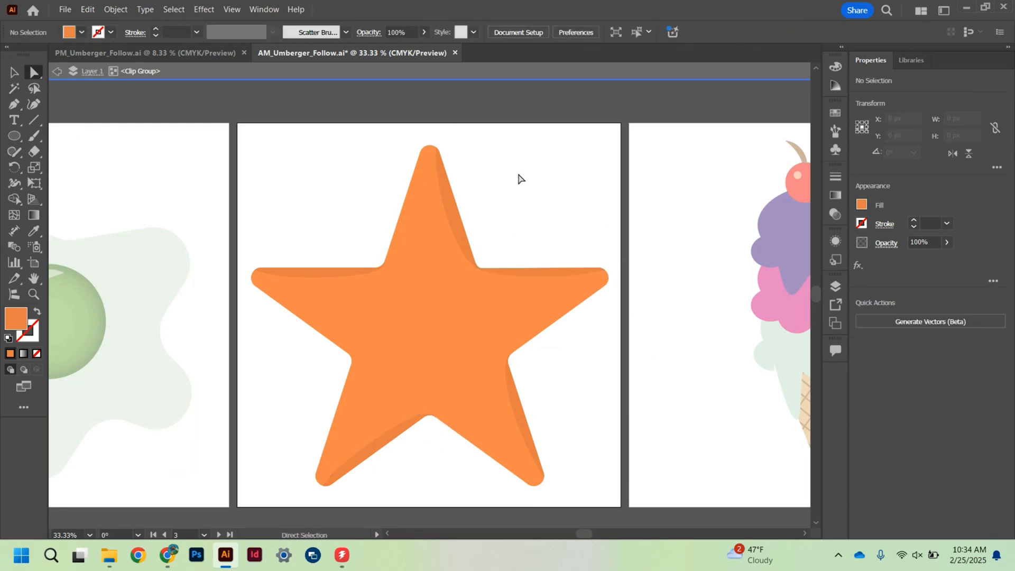
- Exit the clip group's isolation and draw a circle about 5 px wide near the tip of the star's top arm
click(12, 72)
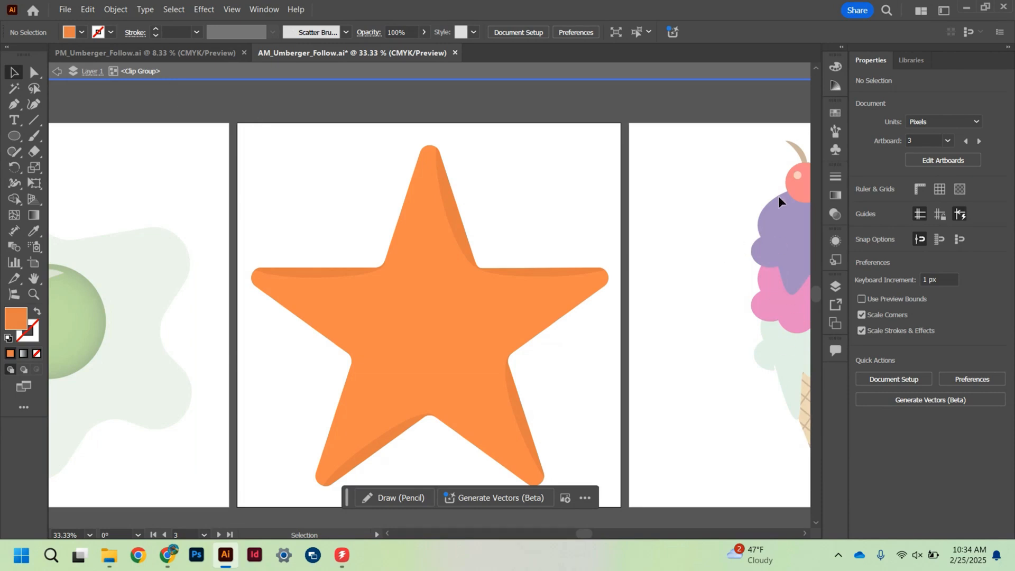
double_click(662, 192)
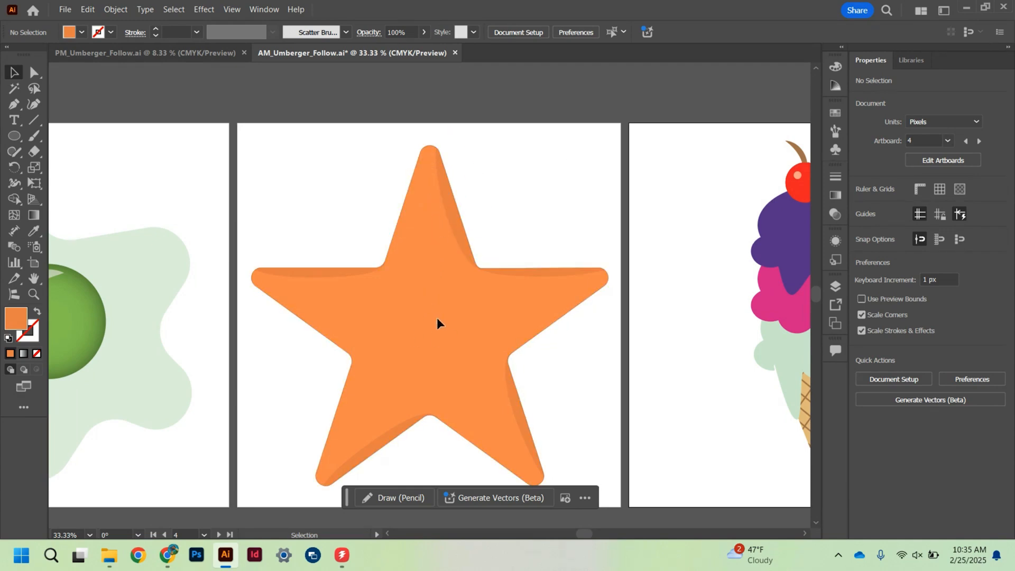
click(16, 138)
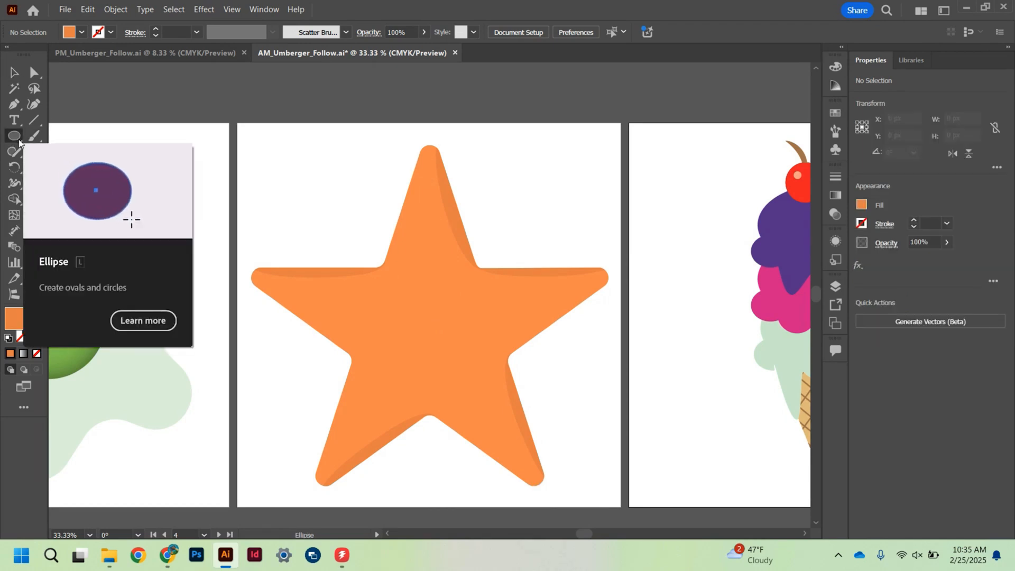
key(ctrl+1)
scroll(471, 235, up, 4)
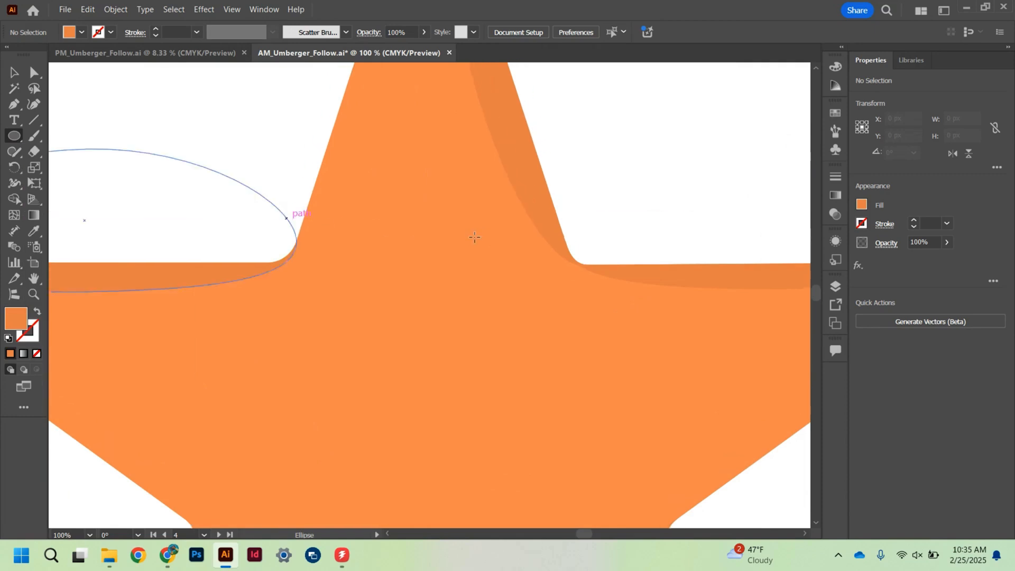
scroll(475, 236, up, 1)
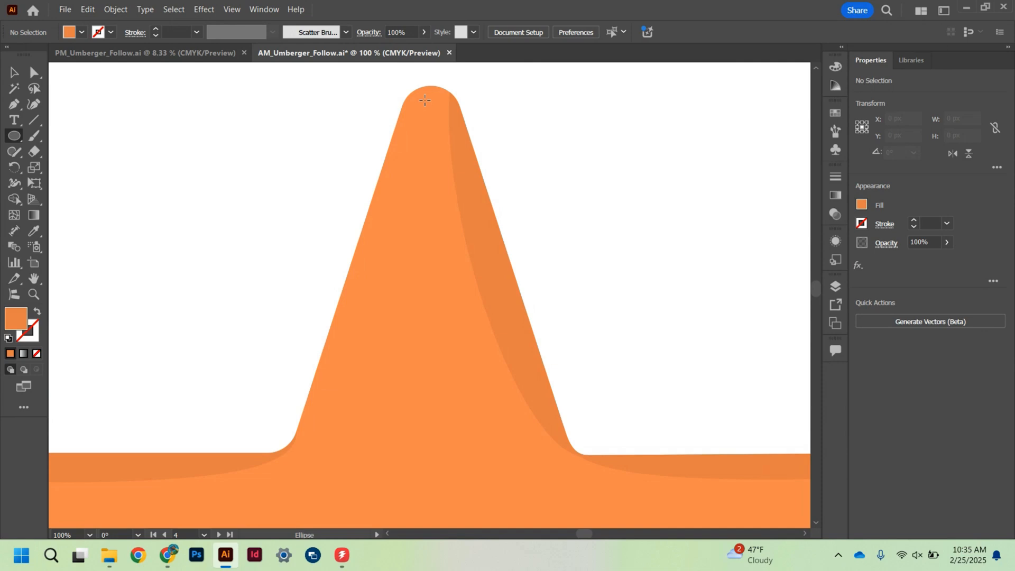
drag(427, 101, 431, 106)
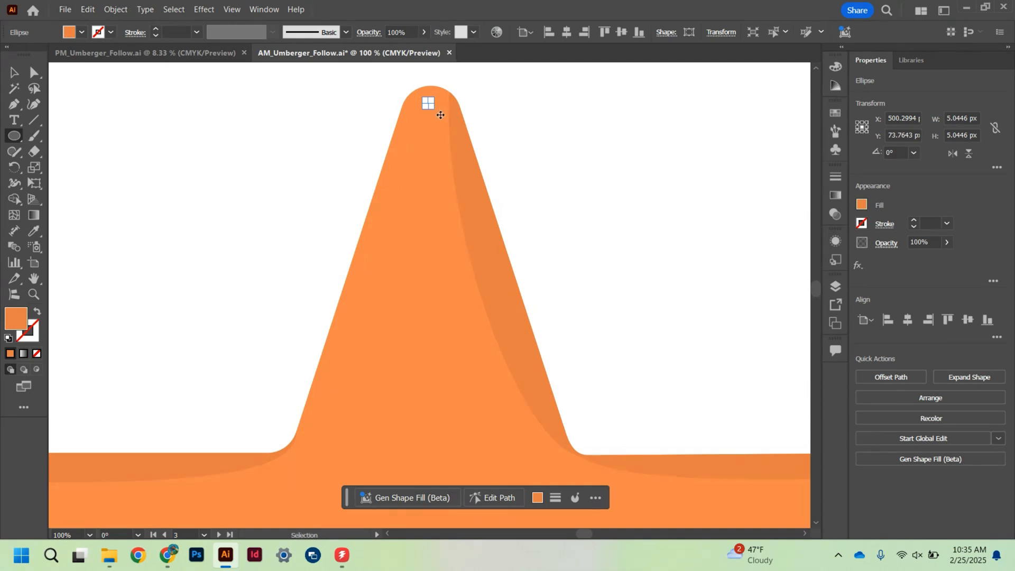
- Fill the small circle with the darker orange D87A3A and copy its hex code
key(ctrl+equal)
key(ctrl+equal)
key(ctrl+equal)
key(ctrl+equal)
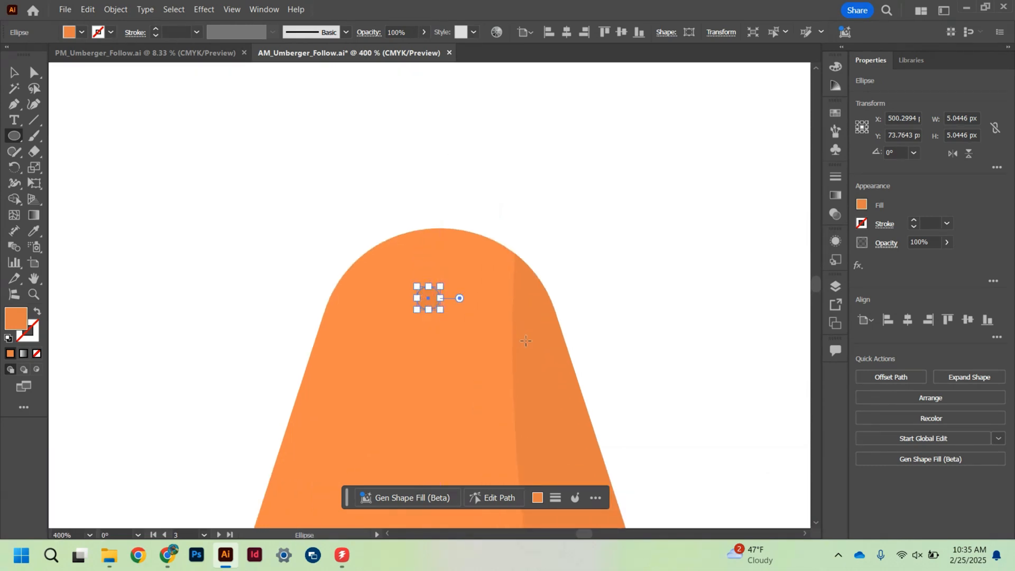
double_click(20, 316)
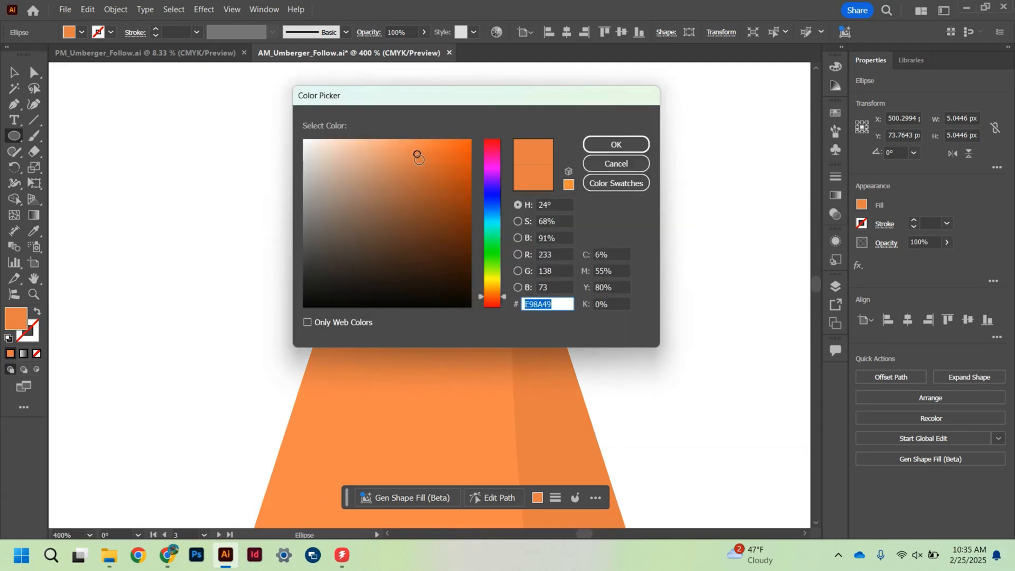
drag(419, 154, 426, 164)
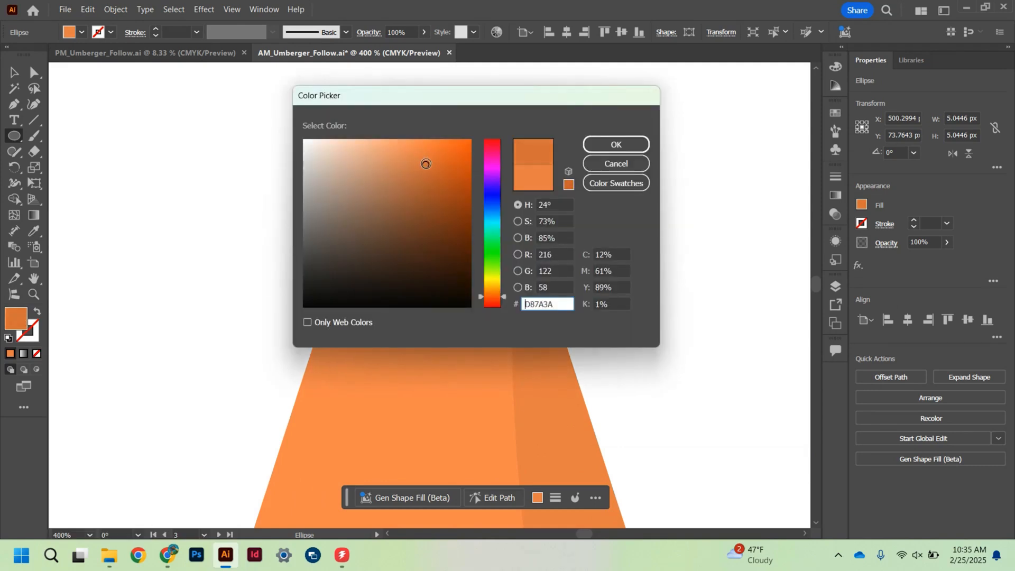
drag(570, 305, 510, 303)
key(ctrl+c)
click(626, 142)
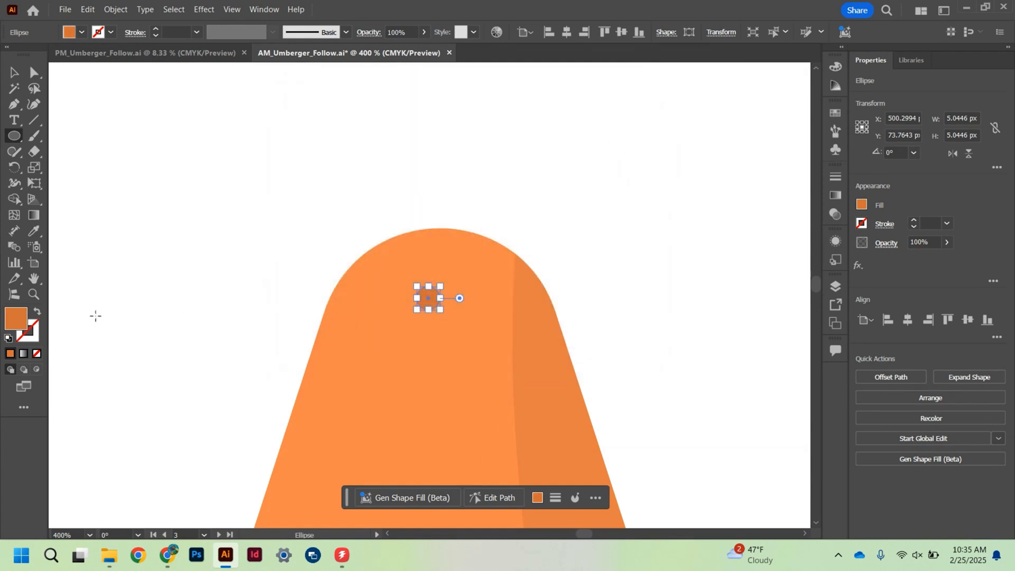
- Give the small circle a slightly darker C96F32 stroke, based on the copied fill colour, with a 0.75 pt weight
double_click(34, 331)
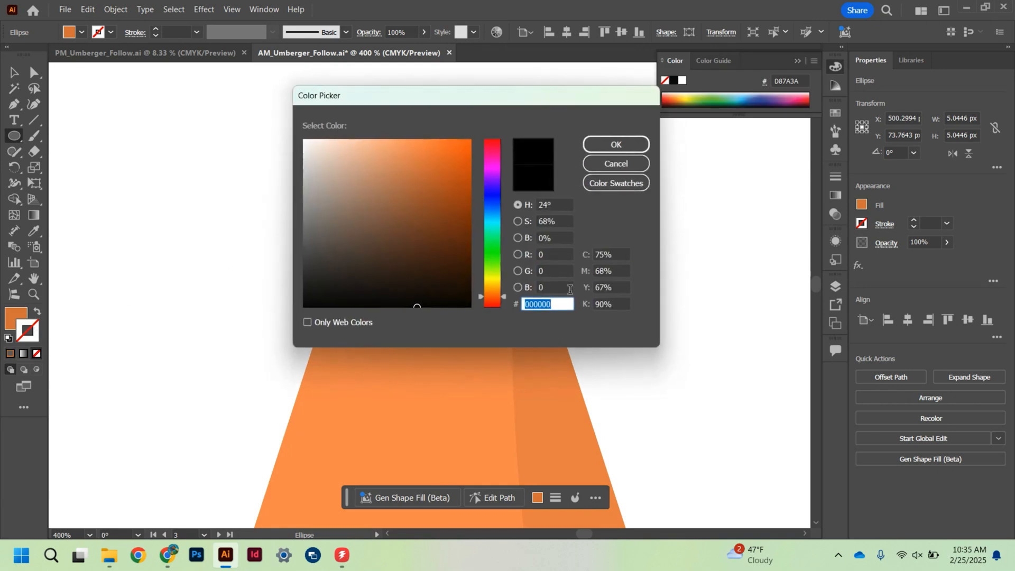
key(ctrl+v)
click(558, 291)
click(562, 304)
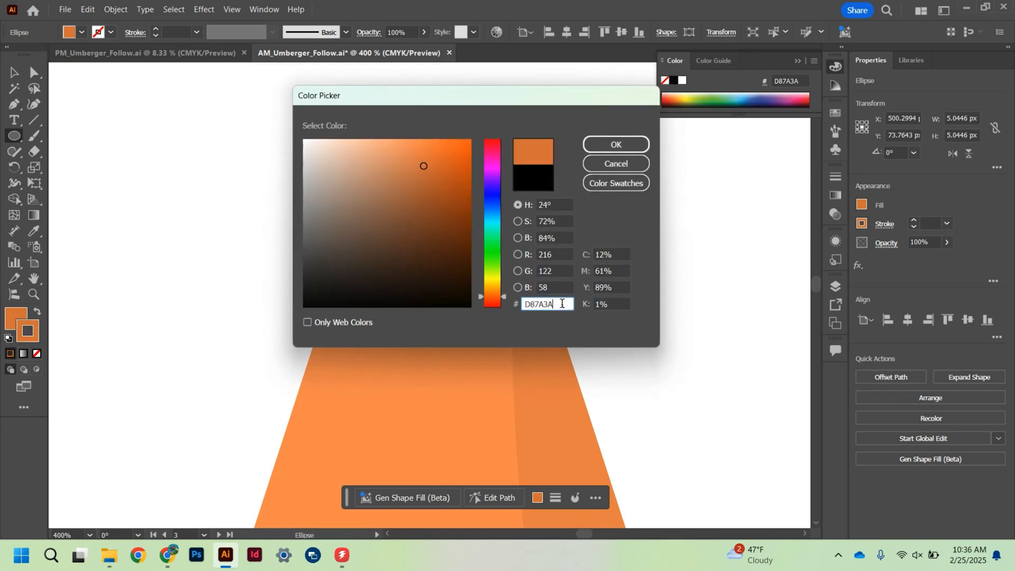
click(424, 168)
drag(425, 167, 429, 174)
click(627, 147)
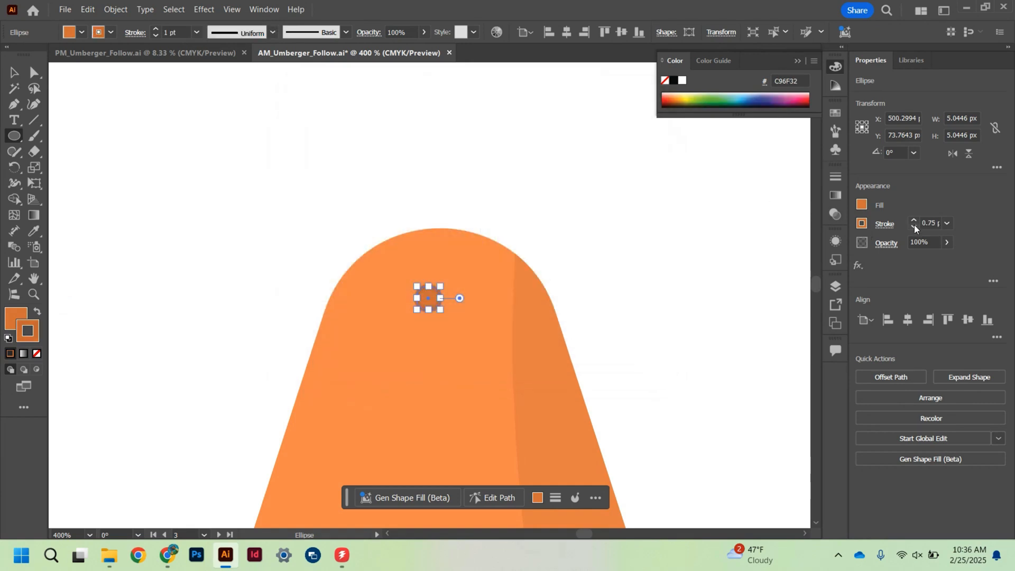
key(v)
click(592, 272)
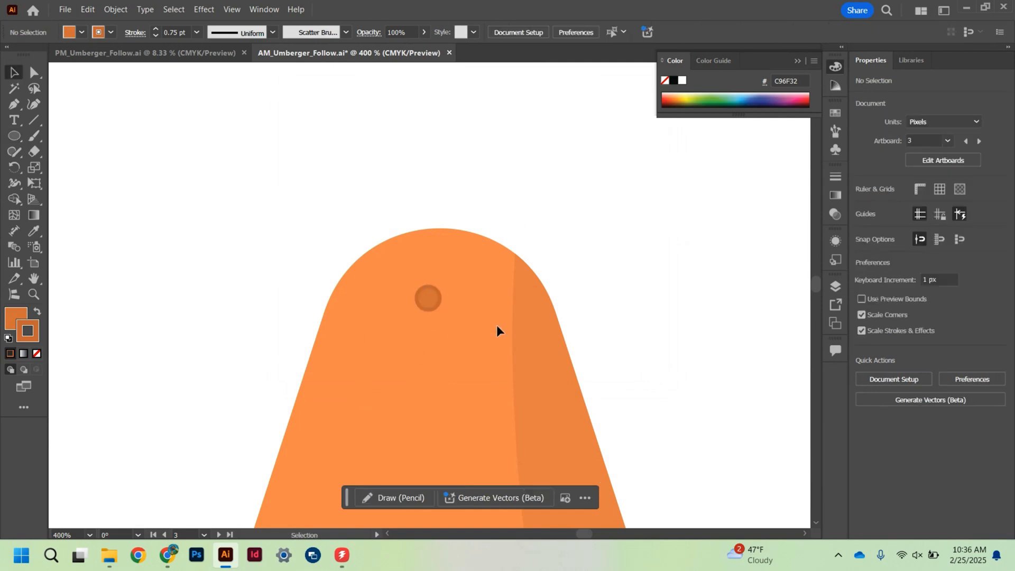
- Place two copies of the small circle below it down the top arm, enlarging the lowest to about 6 px wide
key(ctrl+1)
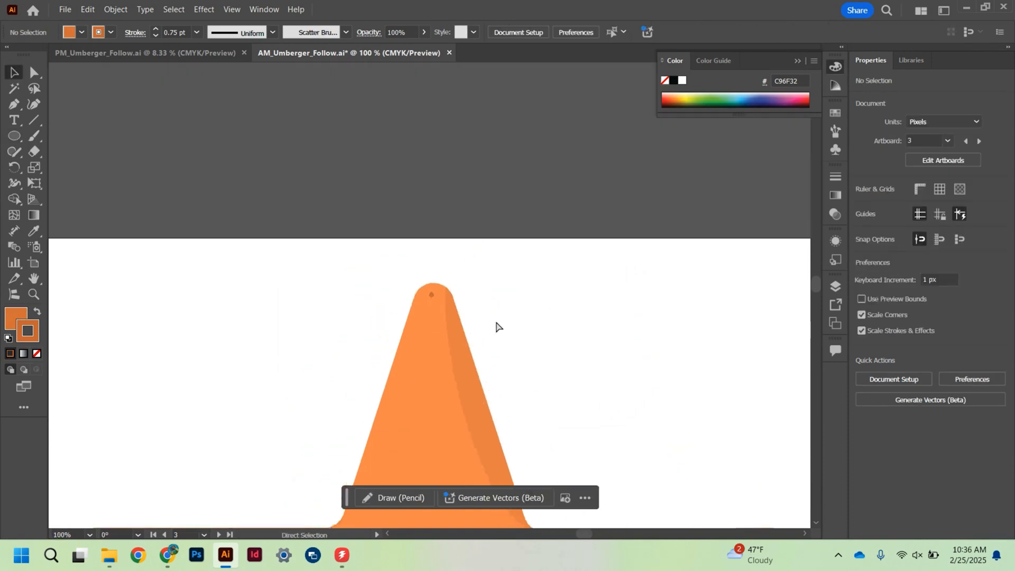
key(ctrl+minus)
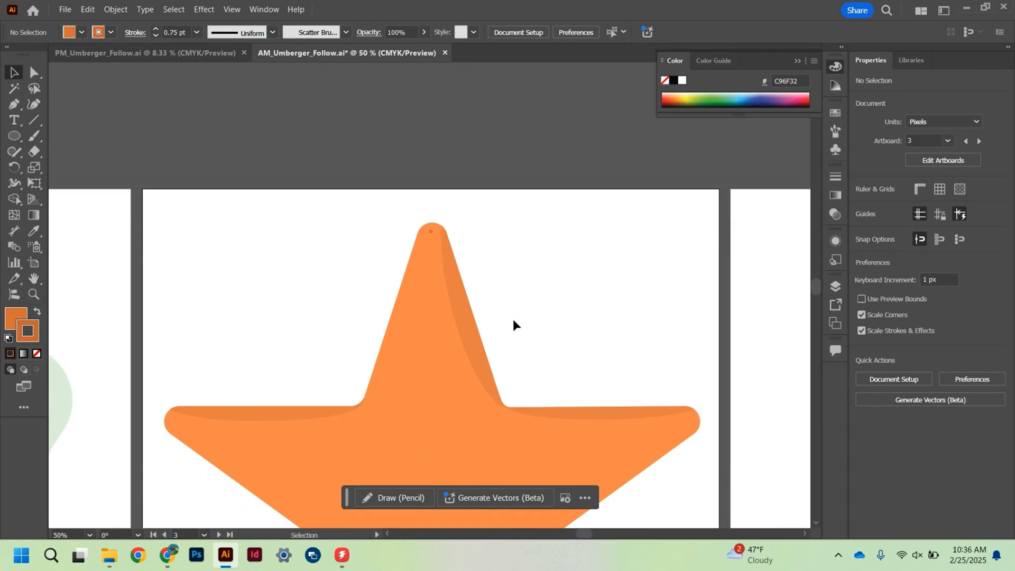
key(ctrl+plus)
key(ctrl+plus)
key(ctrl+plus)
key(ctrl+plus)
key(ctrl+plus)
key(ctrl+plus)
scroll(513, 319, up, 3)
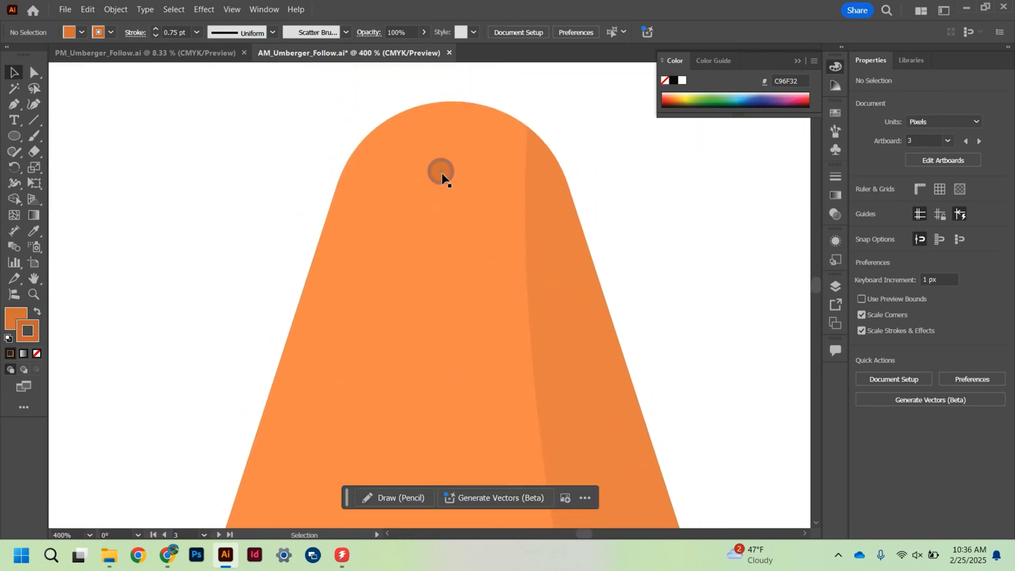
drag(440, 172, 458, 279)
scroll(458, 279, down, 3)
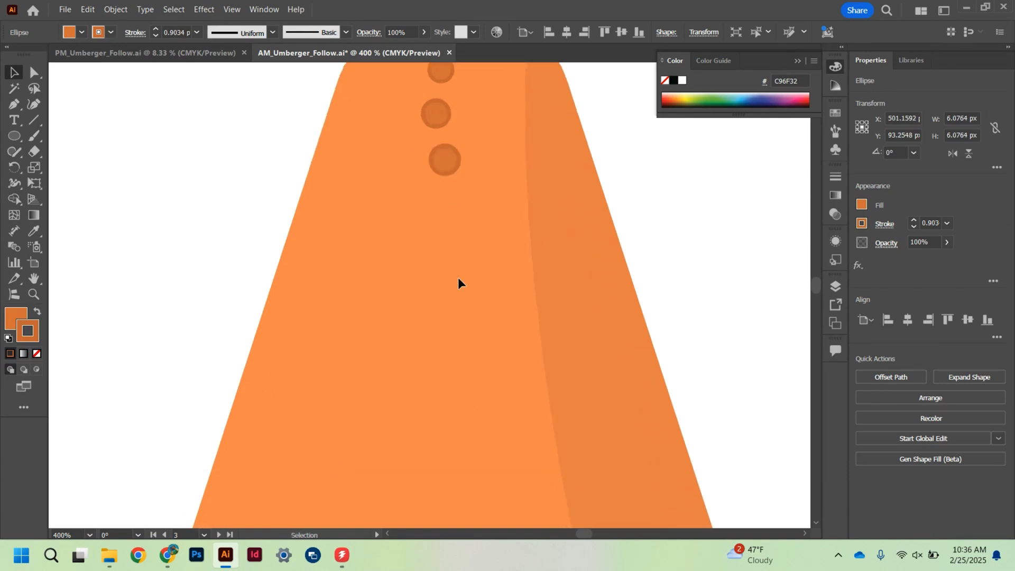
- Add three more circle copies down the top arm, enlarging them progressively to about 9.5 px wide
drag(441, 156, 460, 294)
key(ctrl+z)
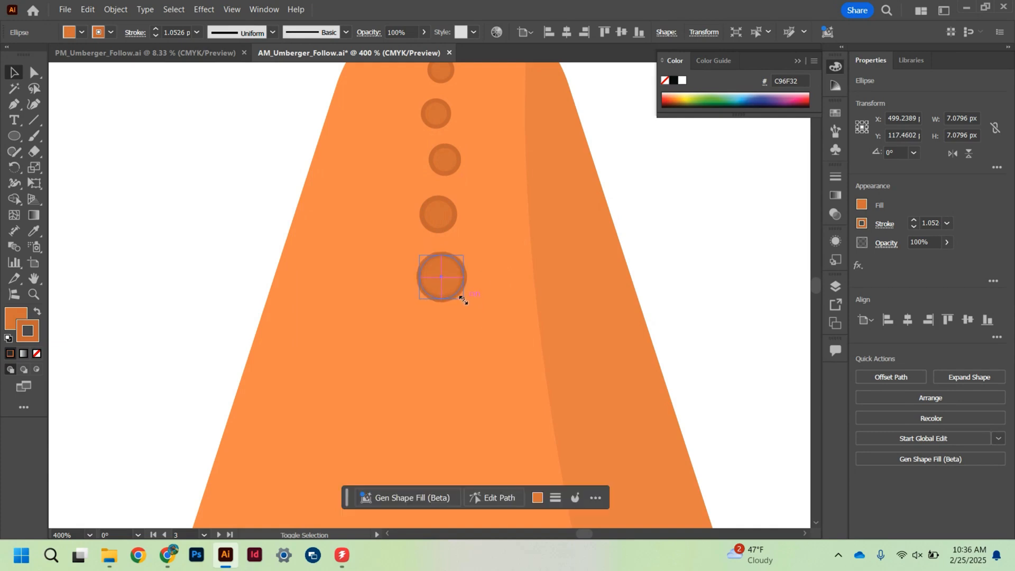
scroll(465, 265, down, 5)
drag(443, 122, 442, 195)
key(ctrl+minus)
key(ctrl+minus)
key(ctrl+minus)
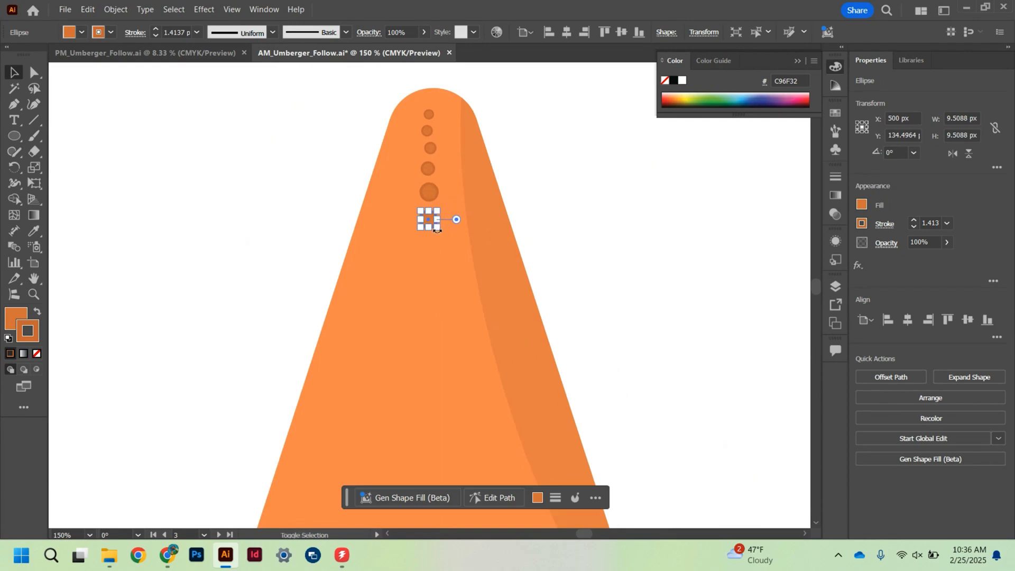
- Enlarge the lowest circle and add two bigger copies beneath it, reaching about 20 px wide
drag(437, 227, 446, 265)
key(ctrl+z)
scroll(446, 265, down, 1)
scroll(443, 256, down, 3)
drag(436, 146, 450, 221)
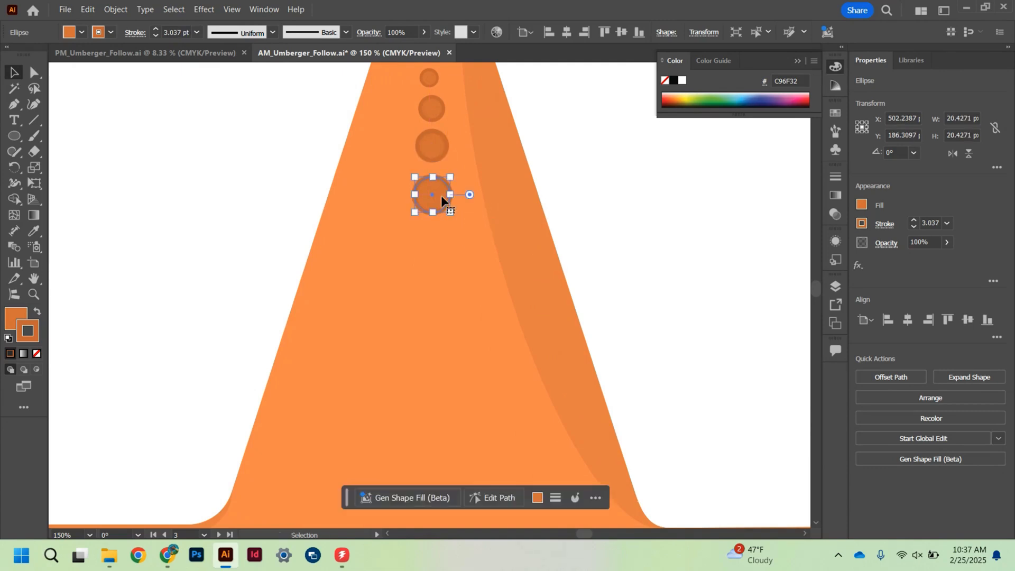
- Continue the row of spots with two larger circle copies, about 28 px and 36 px wide
scroll(440, 195, down, 2)
drag(430, 143, 457, 232)
scroll(458, 225, down, 2)
drag(431, 165, 461, 287)
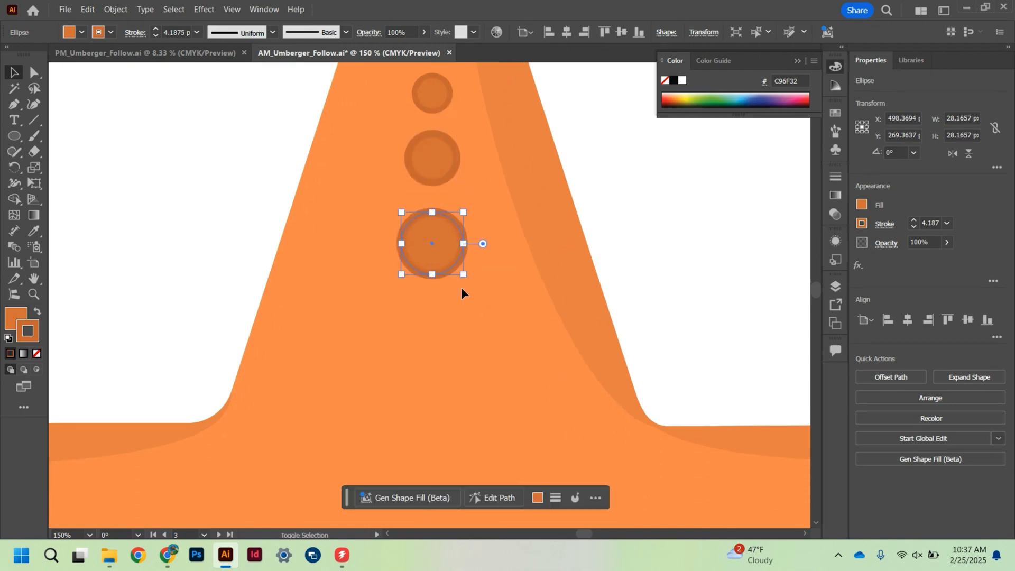
key(ctrl+minus)
key(ctrl+minus)
key(v)
key(ctrl+minus)
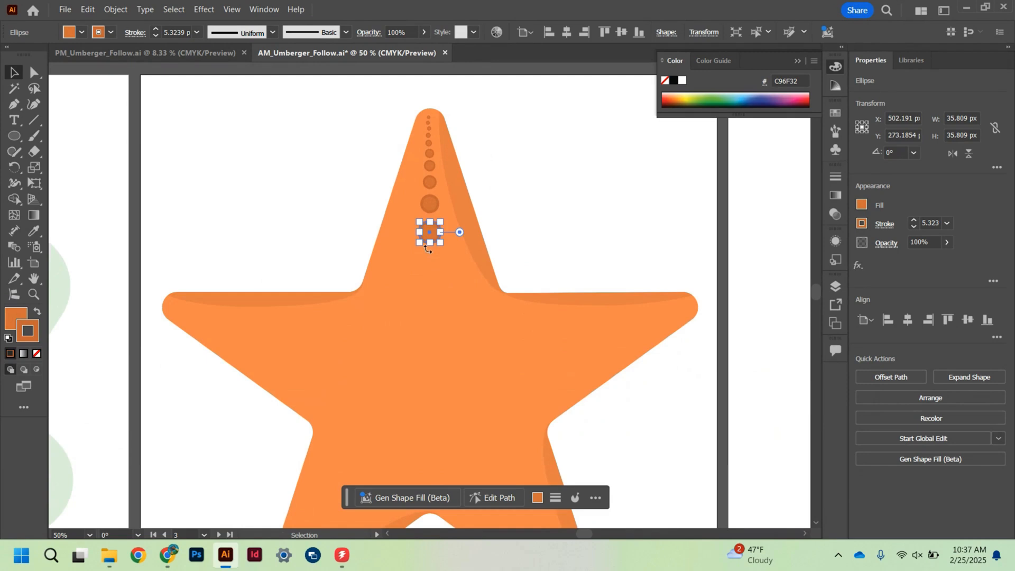
- Add two more circle copies at the bottom of the row, enlarged to about 55 px and 70 px wide
drag(429, 235, 428, 262)
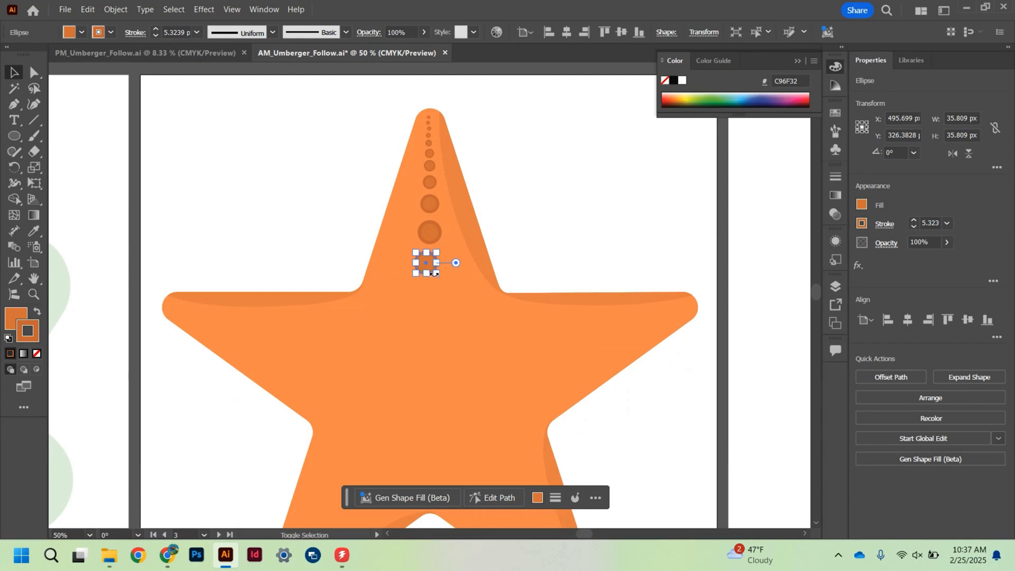
drag(438, 274, 449, 285)
click(431, 268)
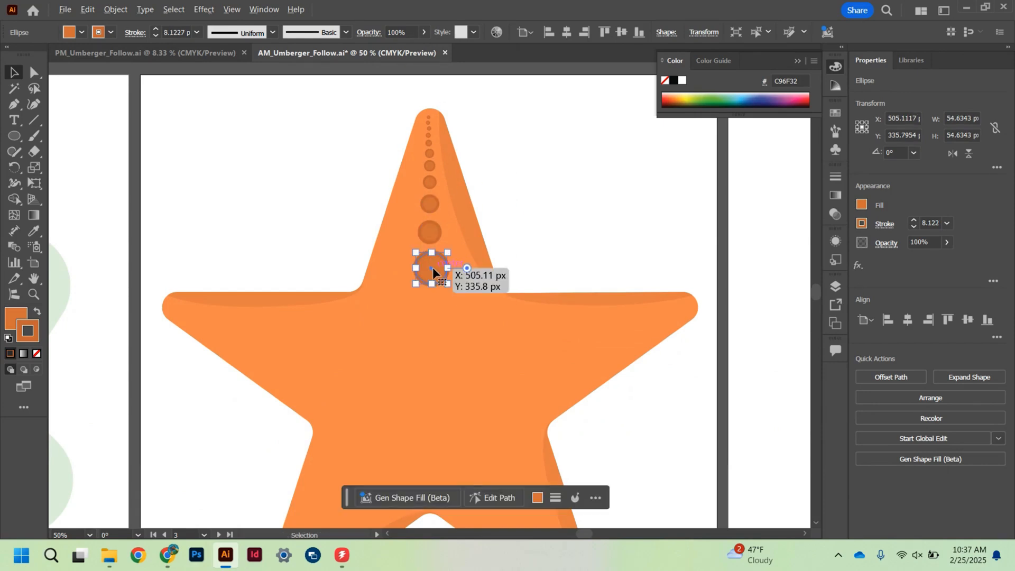
scroll(433, 268, down, 2)
drag(431, 227, 454, 300)
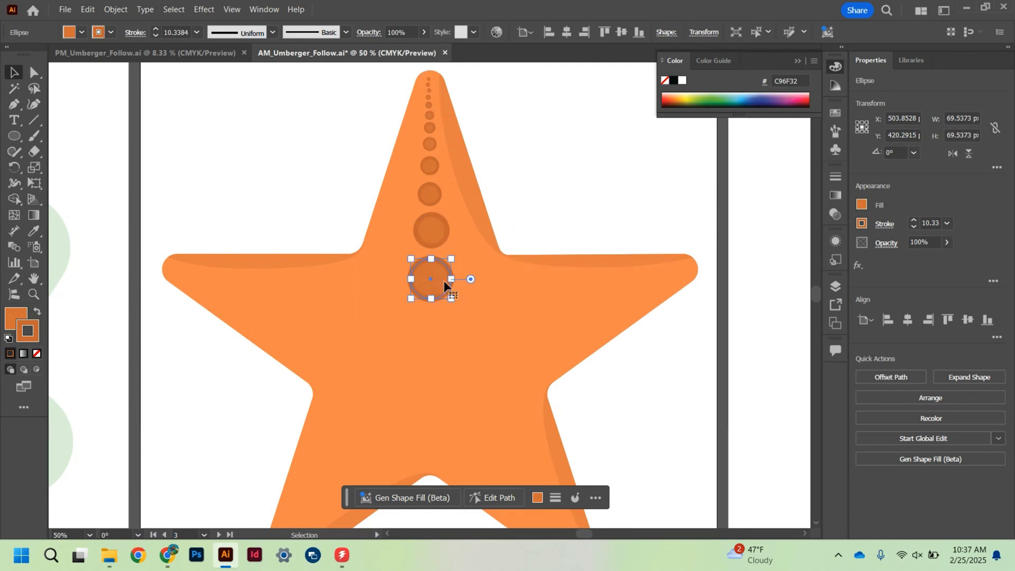
shift+click(429, 230)
shift+click(429, 194)
shift+click(429, 165)
shift+click(430, 144)
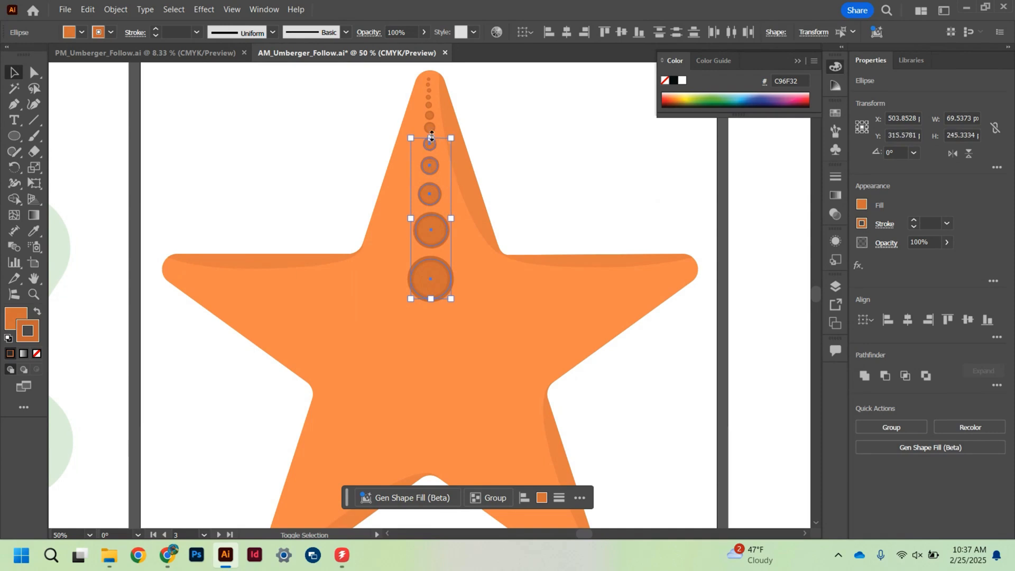
click(521, 85)
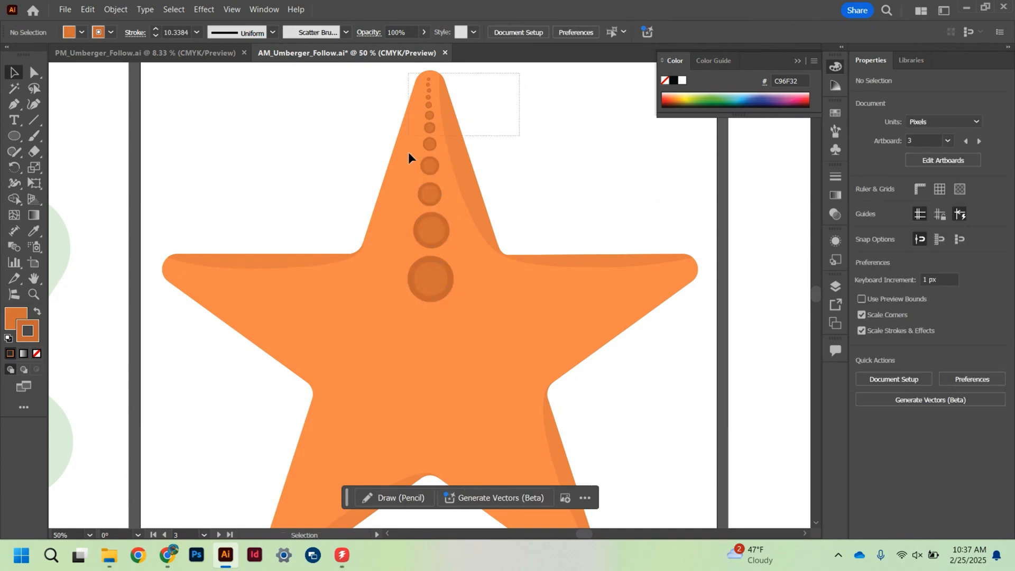
- Set the stroke of all spots to 0.75 pt and scale the whole row down to about 56 by 307 px
key(ctrl+a)
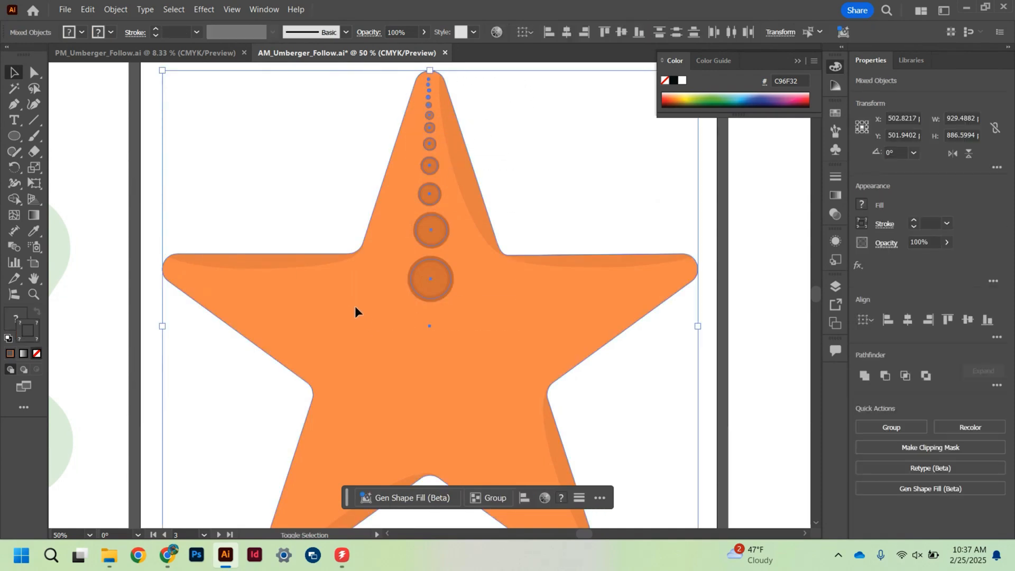
shift+click(360, 245)
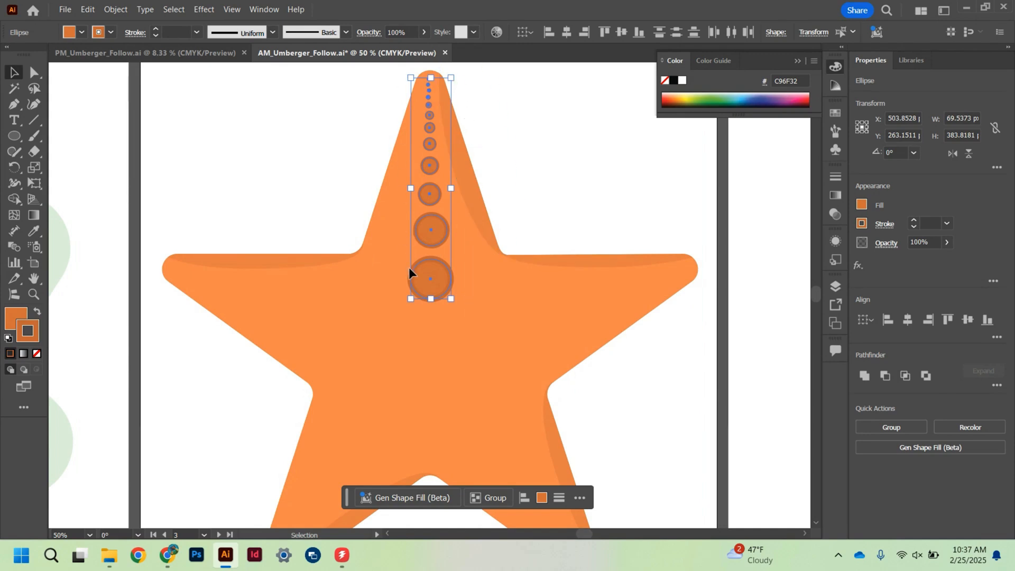
click(914, 228)
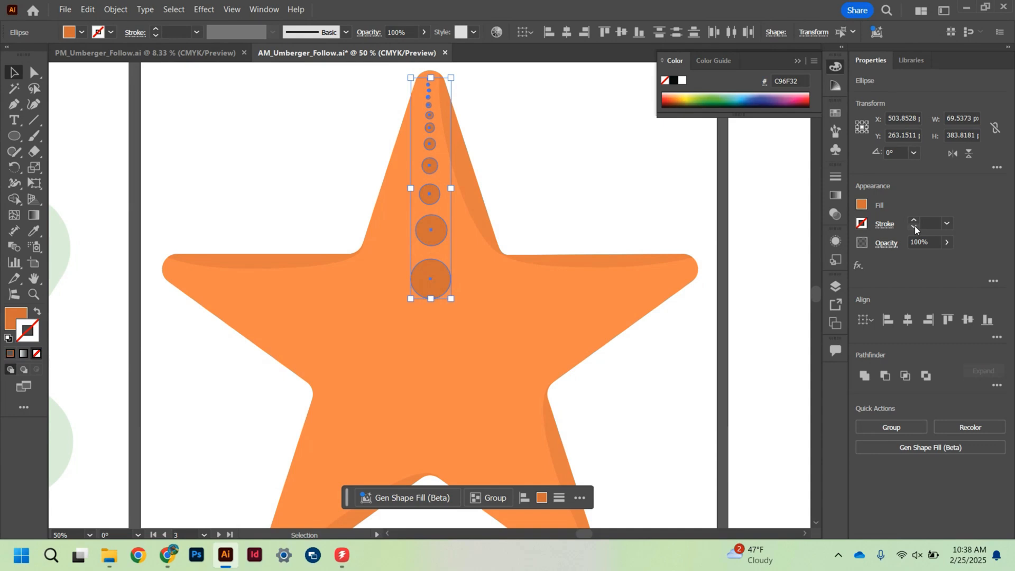
click(914, 220)
click(913, 220)
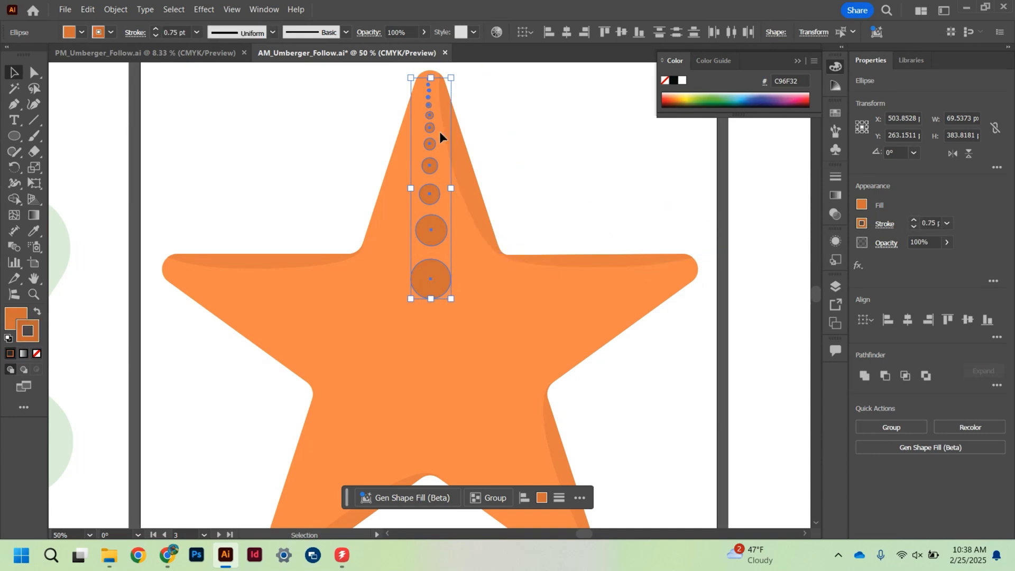
drag(451, 298, 432, 242)
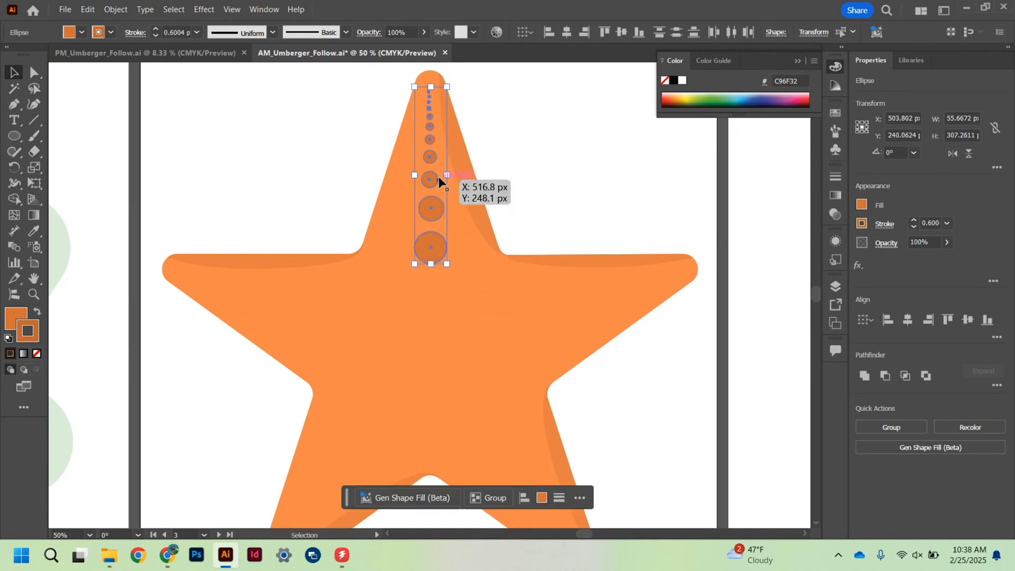
click(538, 160)
- Move the four largest circles of the row down toward the starfish's center
click(427, 155)
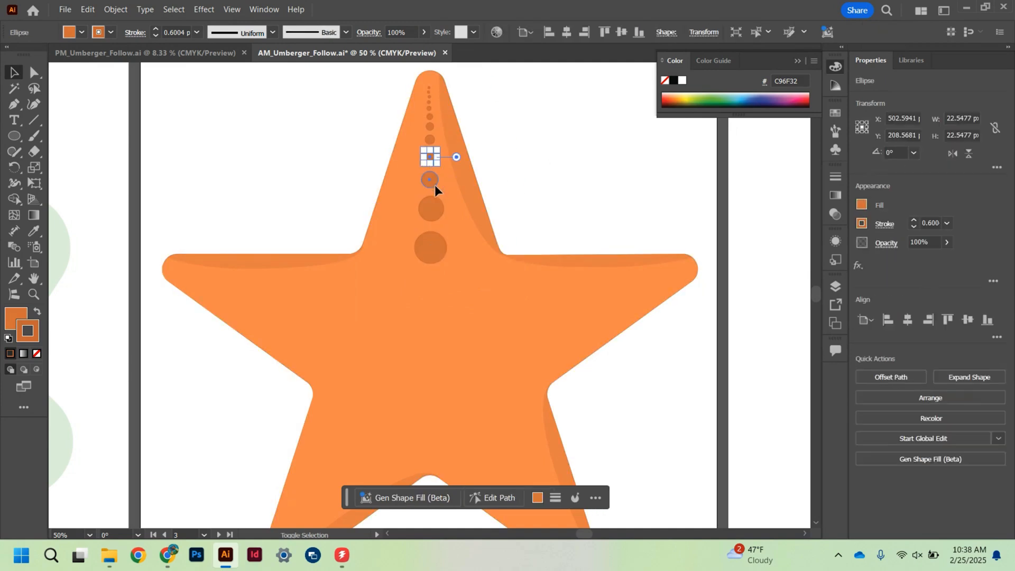
shift+click(434, 185)
shift+click(434, 209)
shift+click(432, 246)
drag(432, 205, 433, 258)
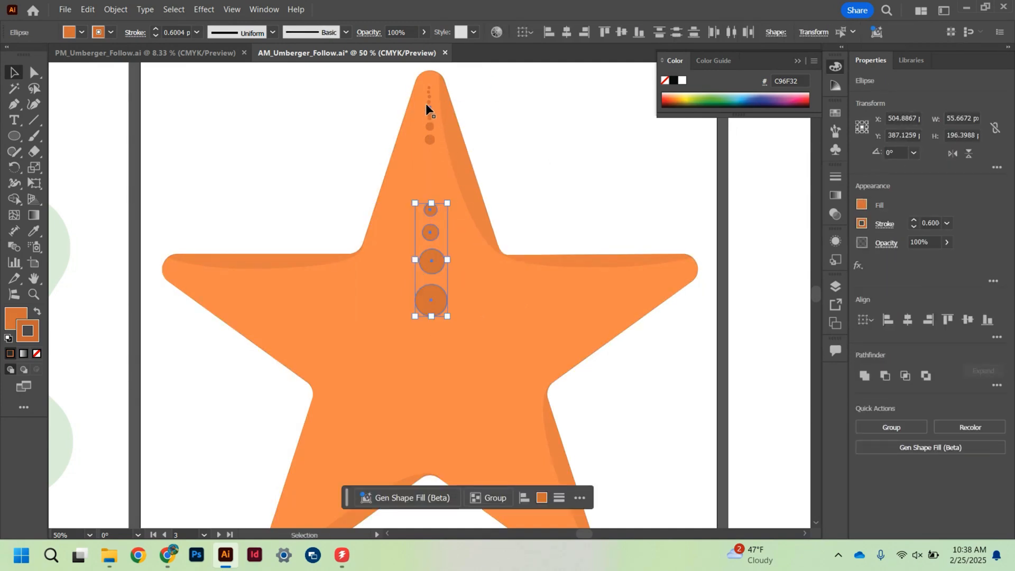
- Duplicate the larger of the remaining upper spots into the gap below them and enlarge the copies
drag(445, 150, 443, 148)
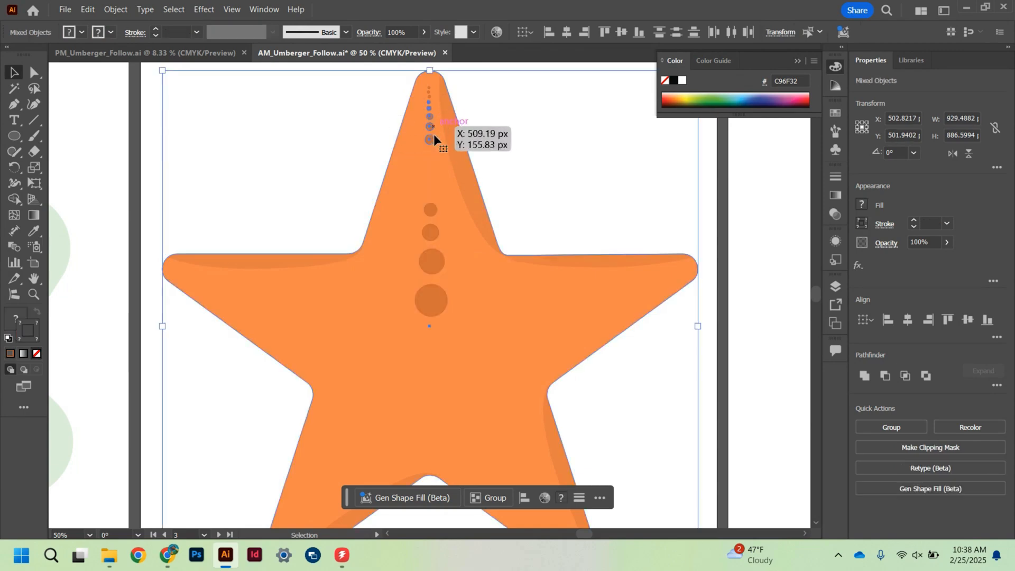
shift+click(469, 159)
drag(432, 142, 451, 270)
click(540, 184)
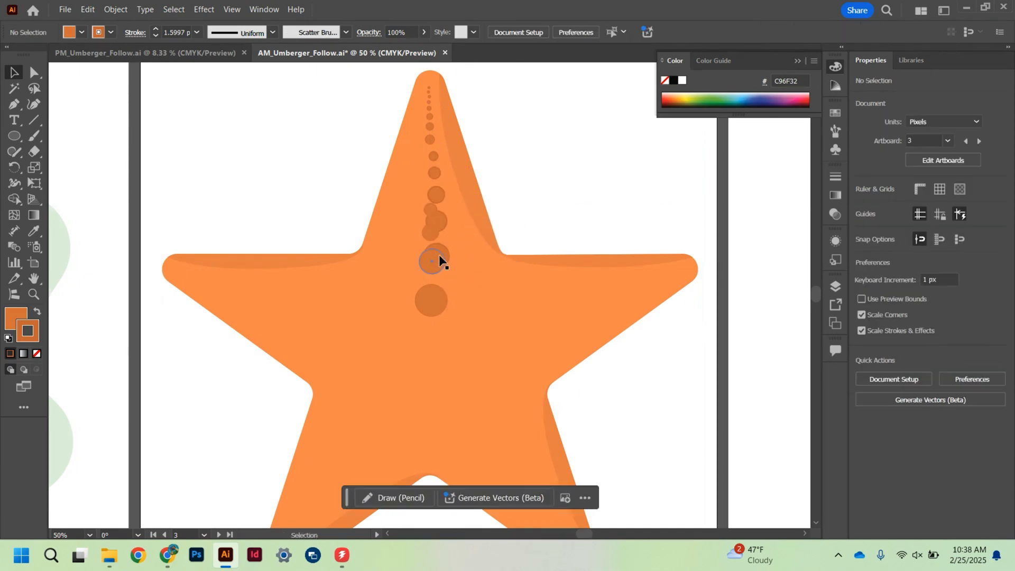
- Delete the surplus larger copies around the lower circles and line up the two remaining copies with the row
click(443, 250)
key(Delete)
click(439, 219)
key(Delete)
click(436, 169)
shift+click(435, 157)
drag(432, 160, 428, 159)
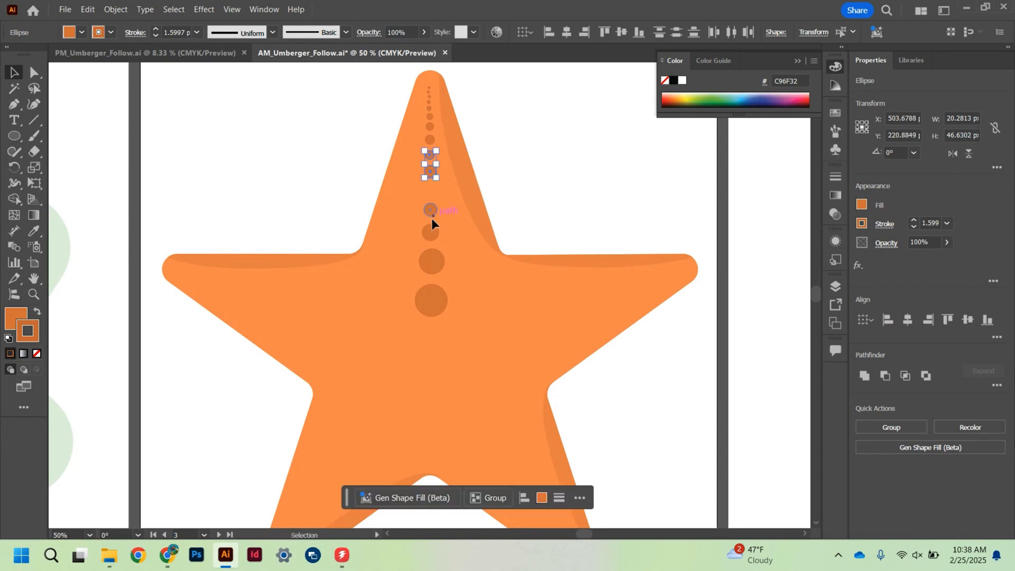
- Shrink the three circles above the lowest one, move them up into the row and enlarge their topmost circle to about 22 px wide
click(430, 210)
shift+click(432, 233)
shift+click(433, 264)
drag(445, 273, 432, 231)
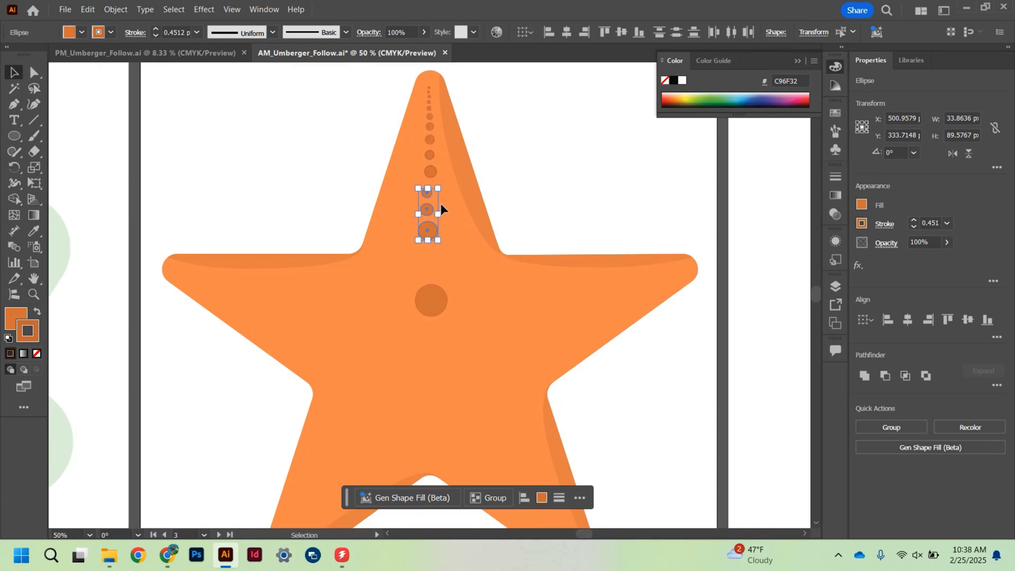
click(472, 195)
click(427, 192)
drag(432, 188, 435, 185)
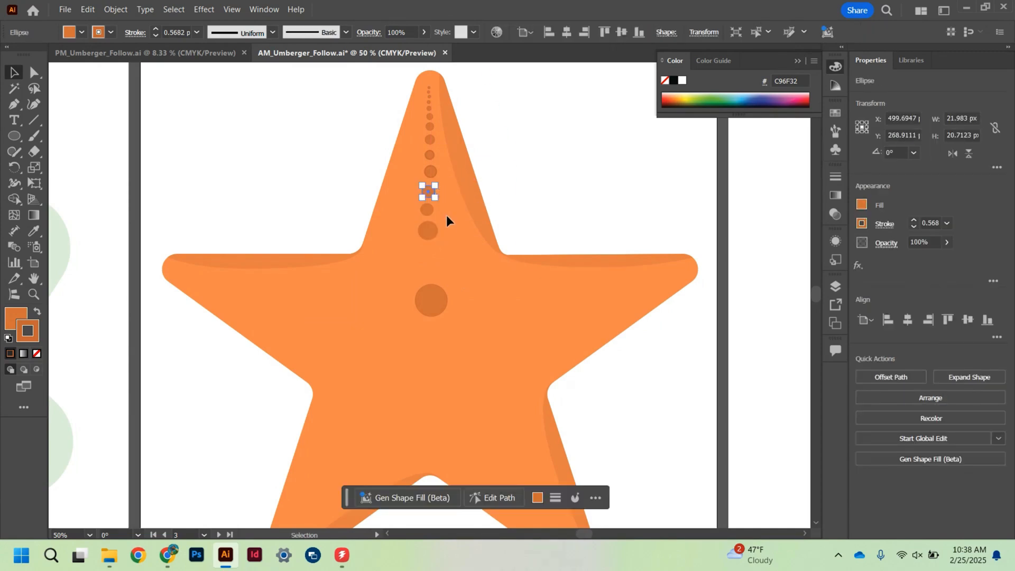
- Resize the lowest circle to follow the row and finish the row with a larger circle about 54 px wide beneath it
click(433, 302)
drag(446, 315, 431, 304)
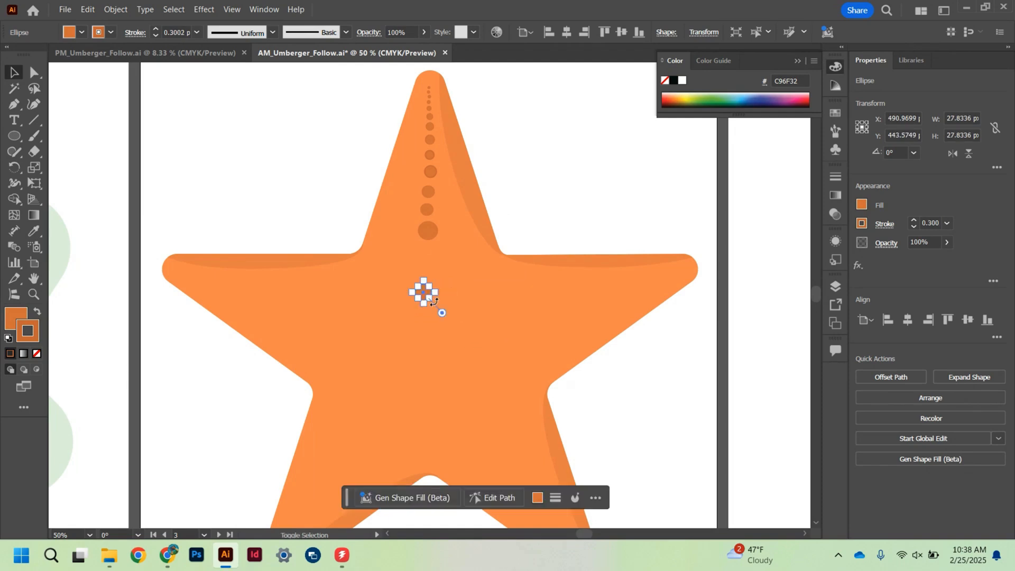
key(ctrl+z)
drag(432, 303, 440, 308)
drag(428, 265, 444, 315)
key(ctrl+shift+a)
click(433, 301)
click(512, 139)
- Select every spot in the row without the starfish body and set their stroke to 0.75 pt
drag(516, 64, 396, 323)
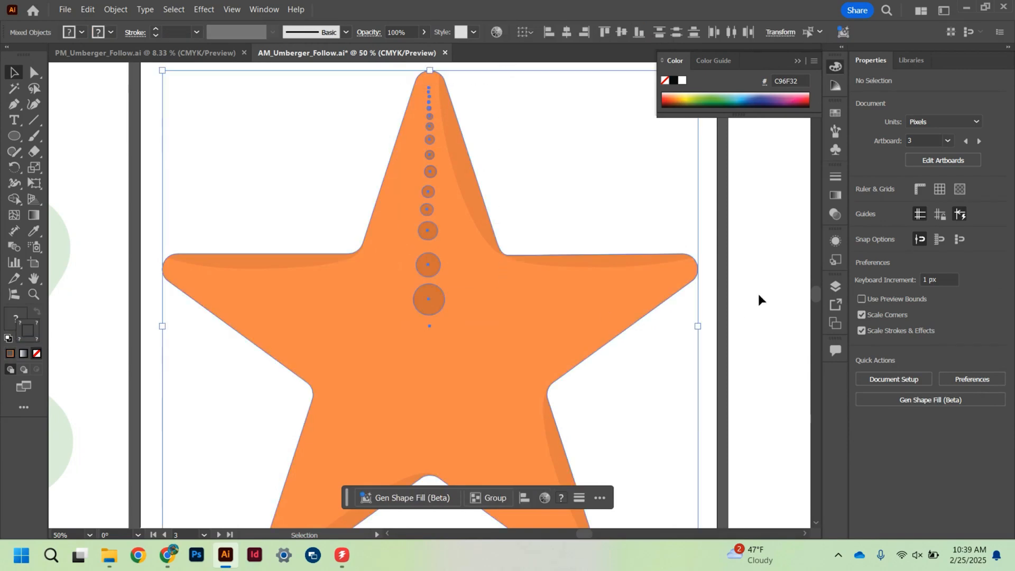
shift+click(555, 253)
click(913, 219)
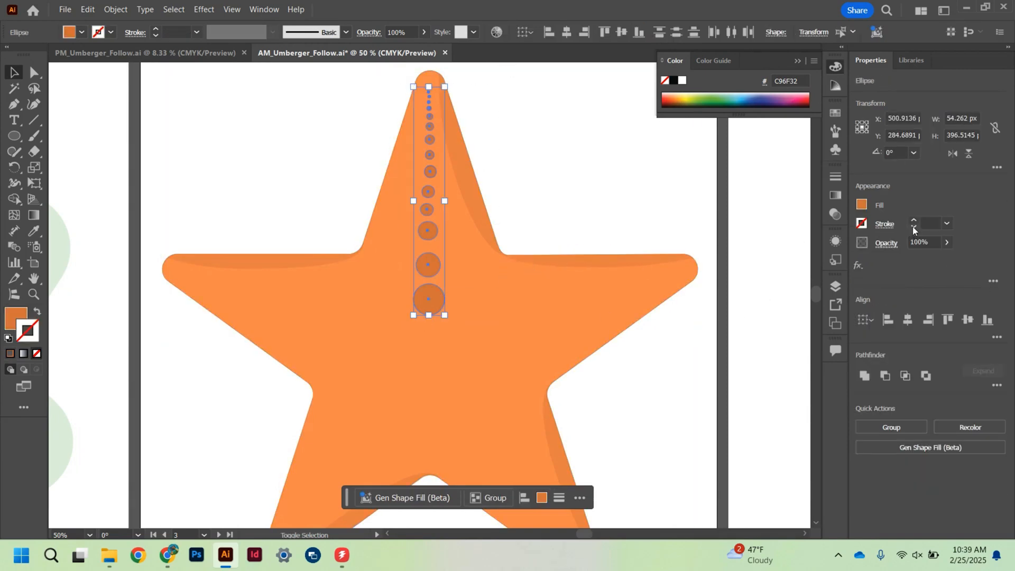
click(913, 219)
click(913, 219)
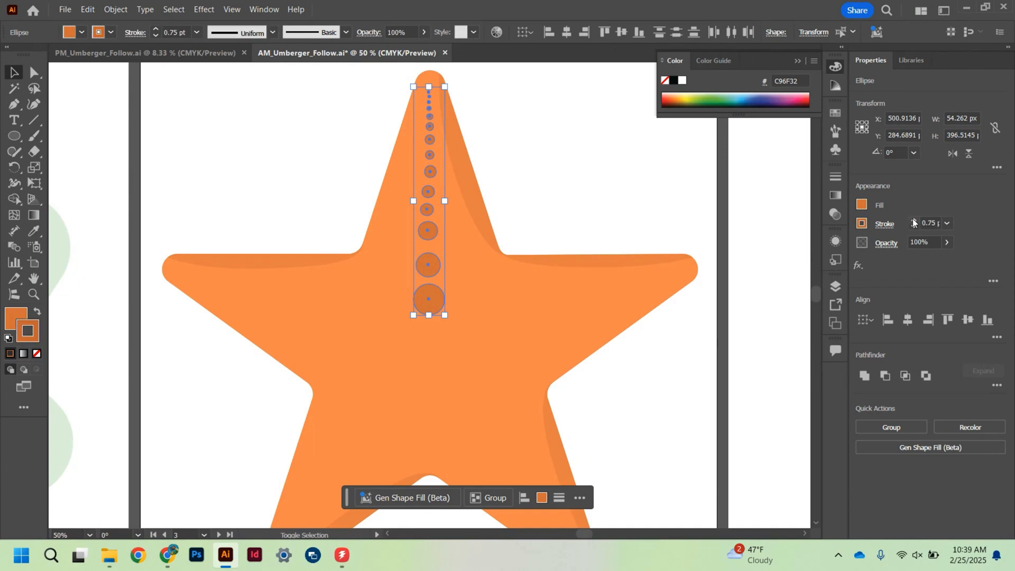
click(574, 186)
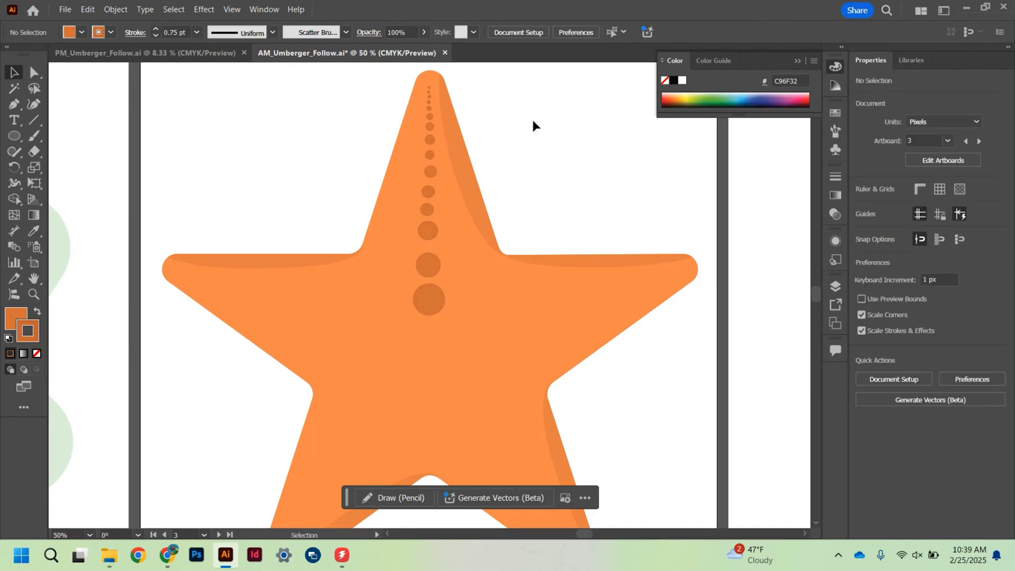
- Move the complete row of spots slightly up the top arm and group it
drag(518, 82, 401, 273)
drag(401, 330, 401, 331)
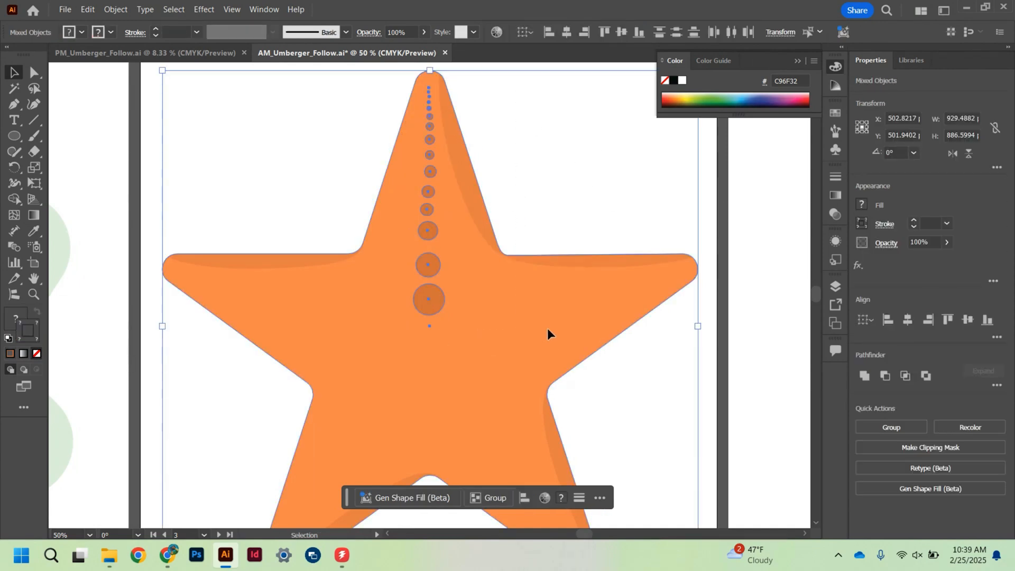
shift+click(525, 259)
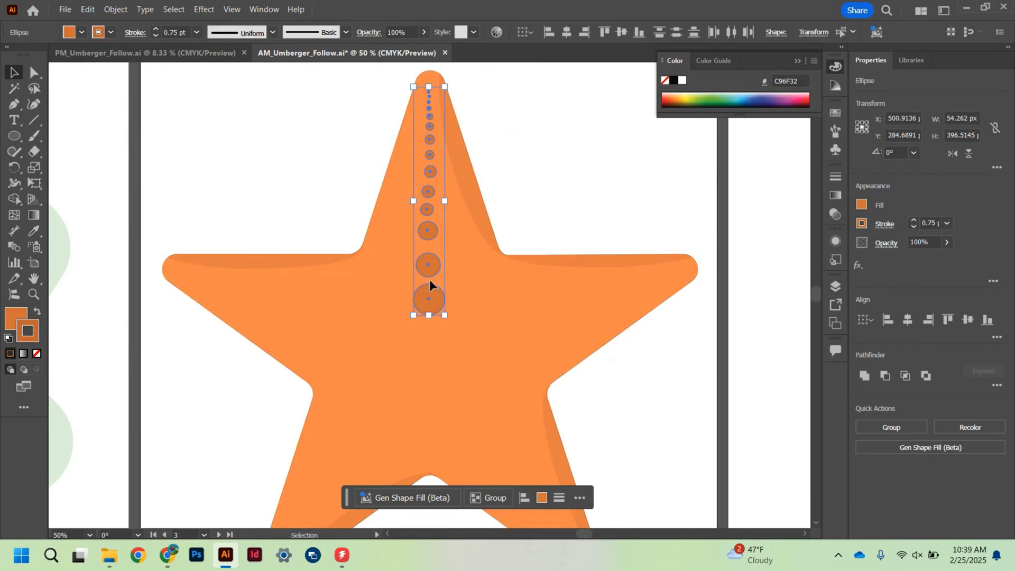
drag(428, 300, 428, 294)
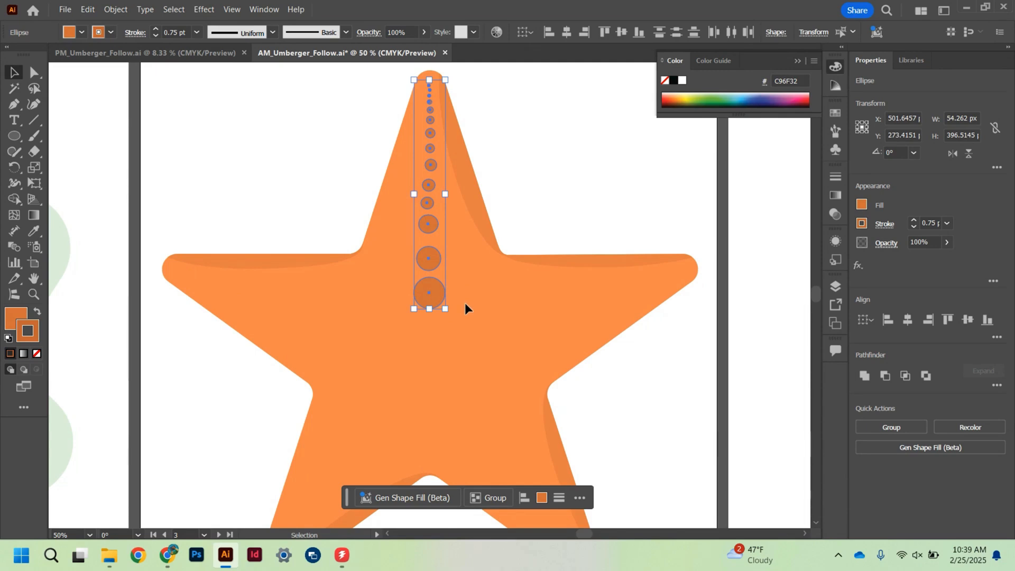
click(505, 499)
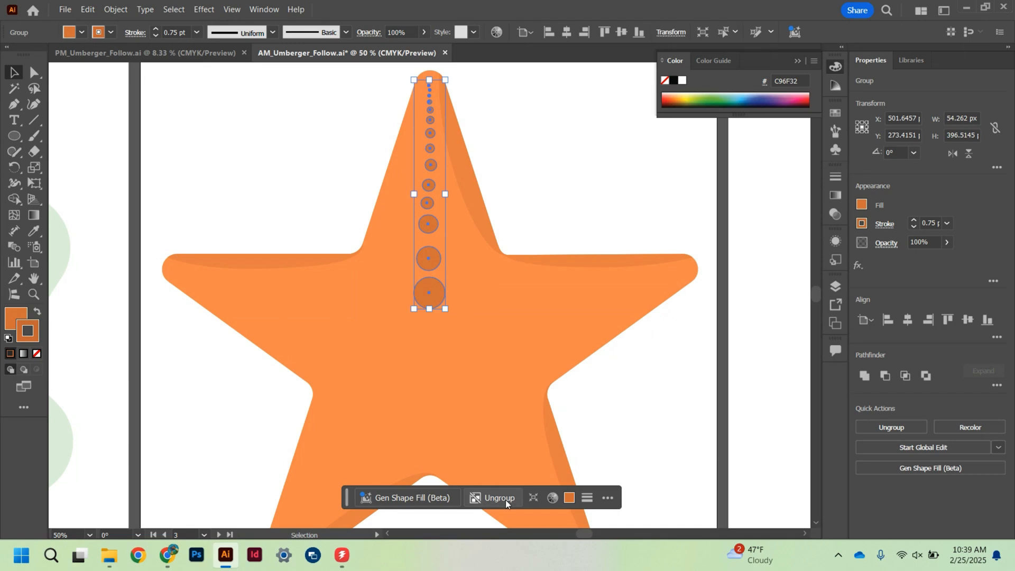
- Apply a radial repeat with 5 instances to the spot group and rotate it so the rows follow the arms
click(116, 9)
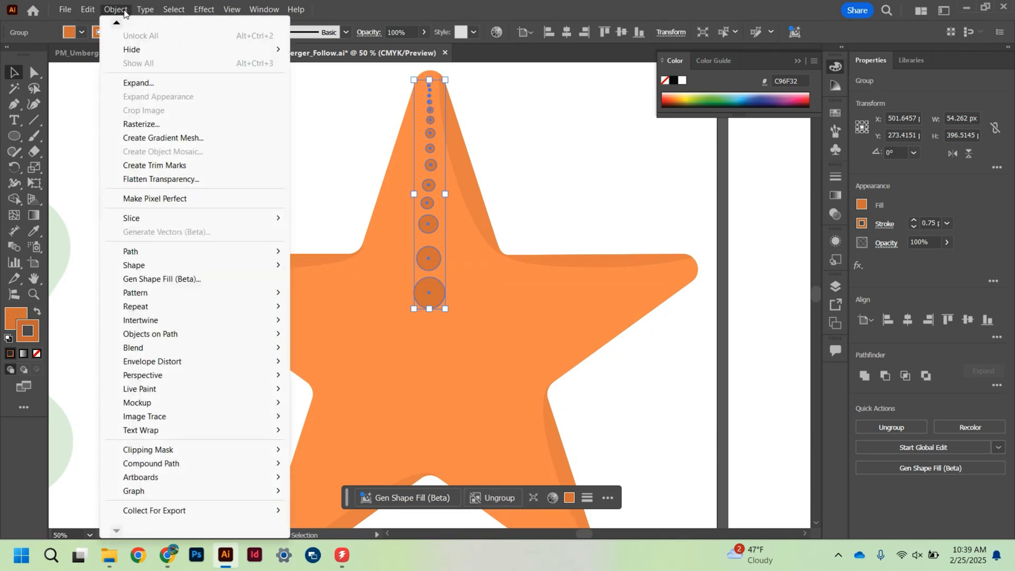
mouse_move(167, 309)
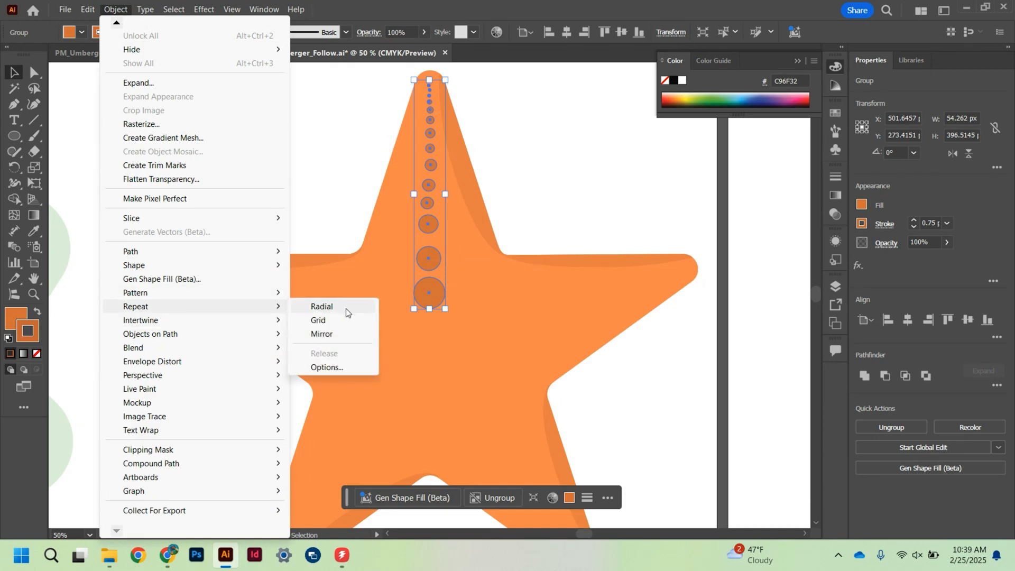
click(346, 307)
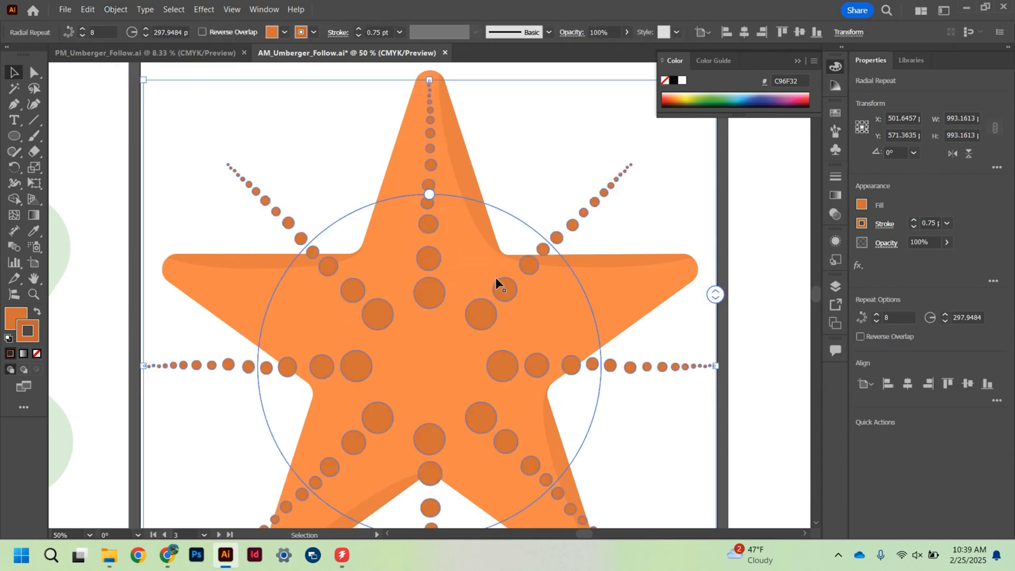
key(ctrl+minus)
key(ctrl+minus)
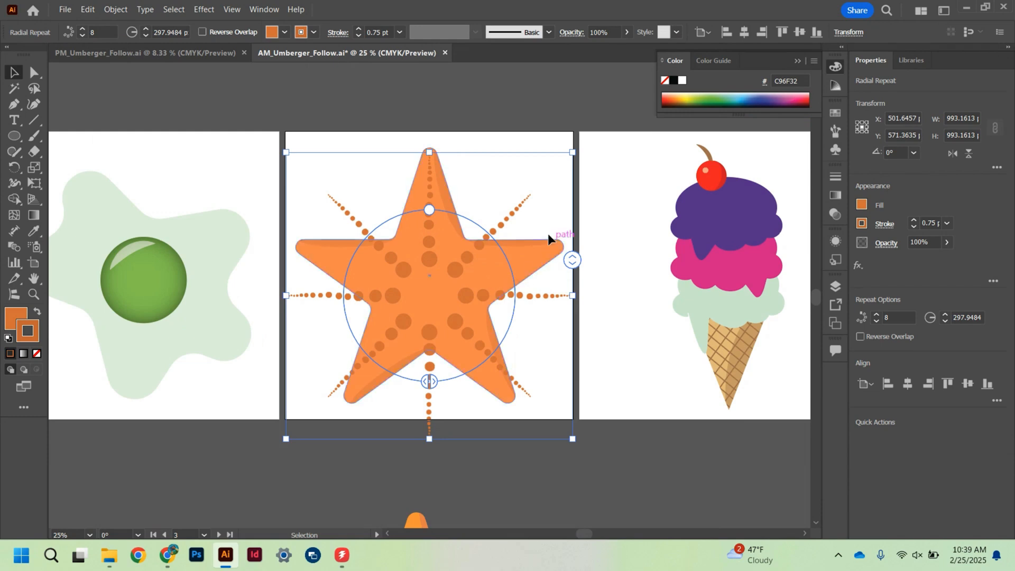
drag(573, 266, 575, 280)
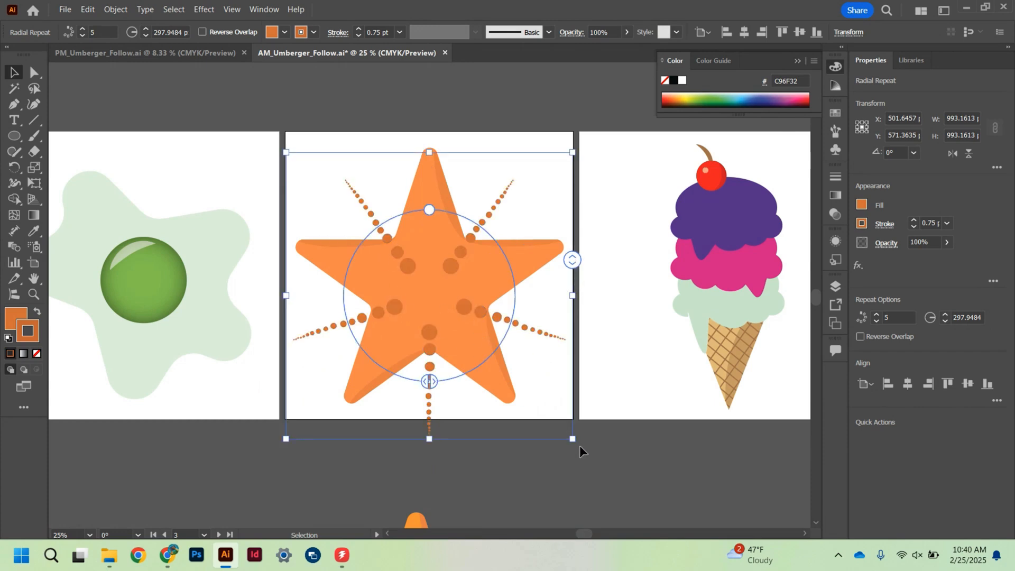
drag(579, 447, 458, 486)
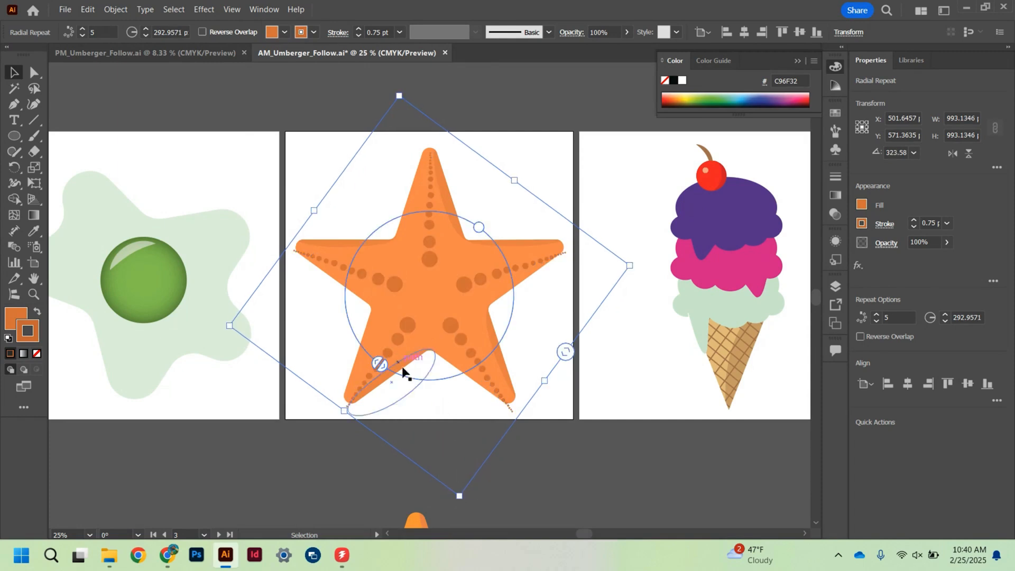
- Reduce the radial repeat's radius to about 251 px, center it on the starfish and fine-tune its rotation
drag(478, 227, 468, 234)
drag(454, 288, 454, 292)
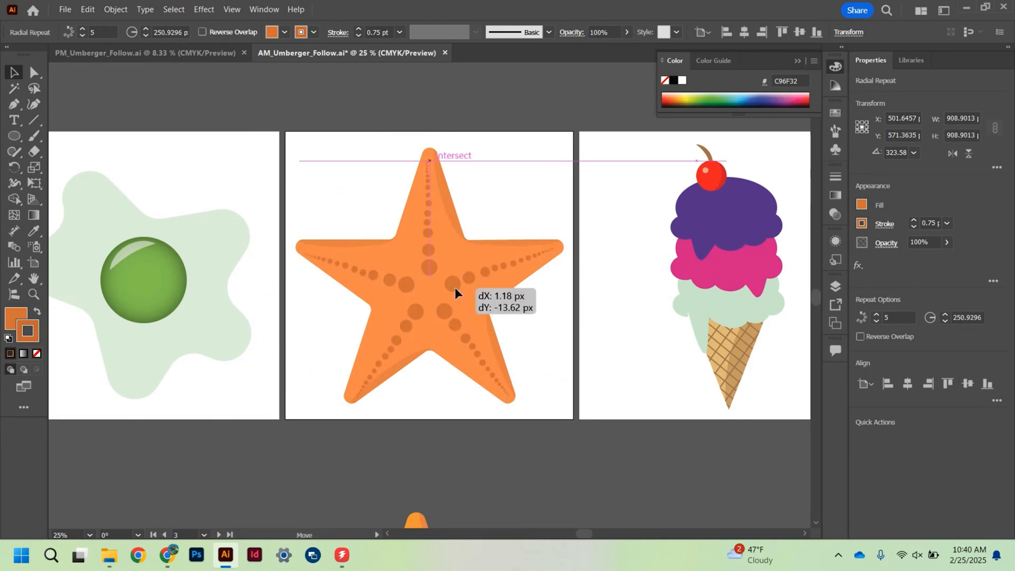
drag(454, 288, 455, 282)
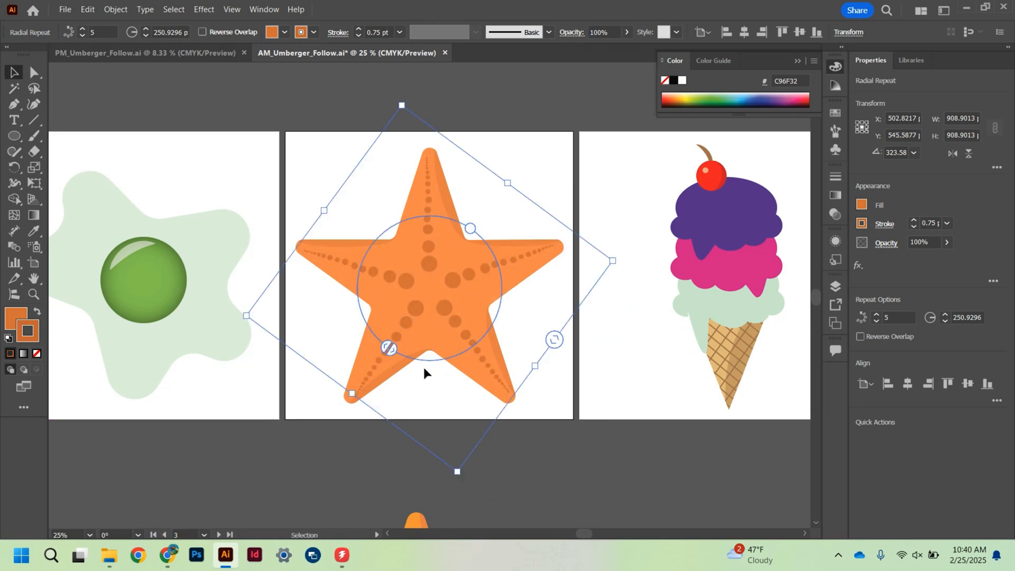
drag(460, 478, 454, 478)
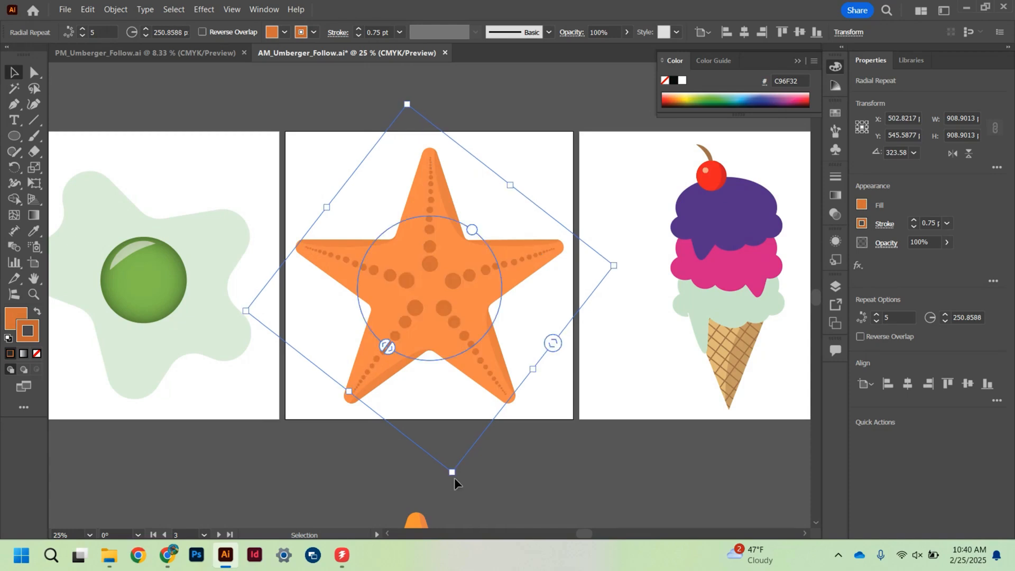
click(562, 394)
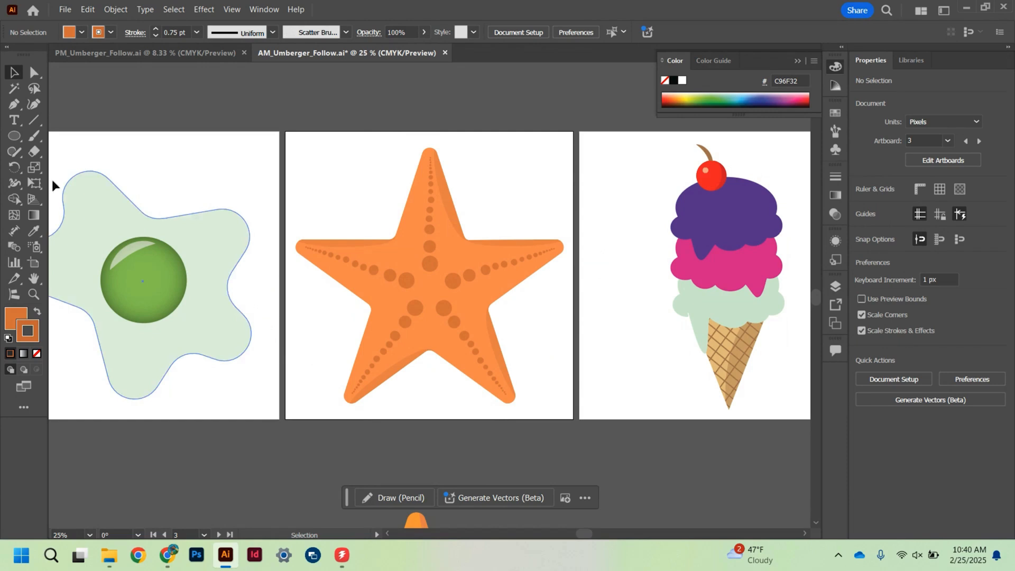
- Draw a larger circle at the starfish's center, between the inner ends of the five rows of spots
click(14, 136)
mouse_move(418, 274)
mouse_down()
mouse_move(444, 299)
mouse_move(428, 288)
mouse_up()
click(14, 73)
click(535, 419)
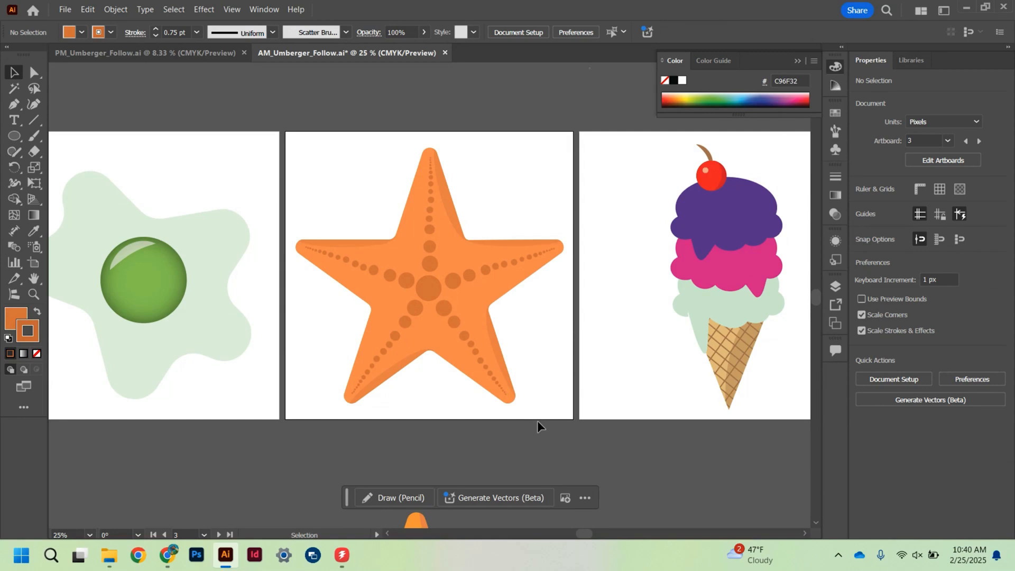
key(a)
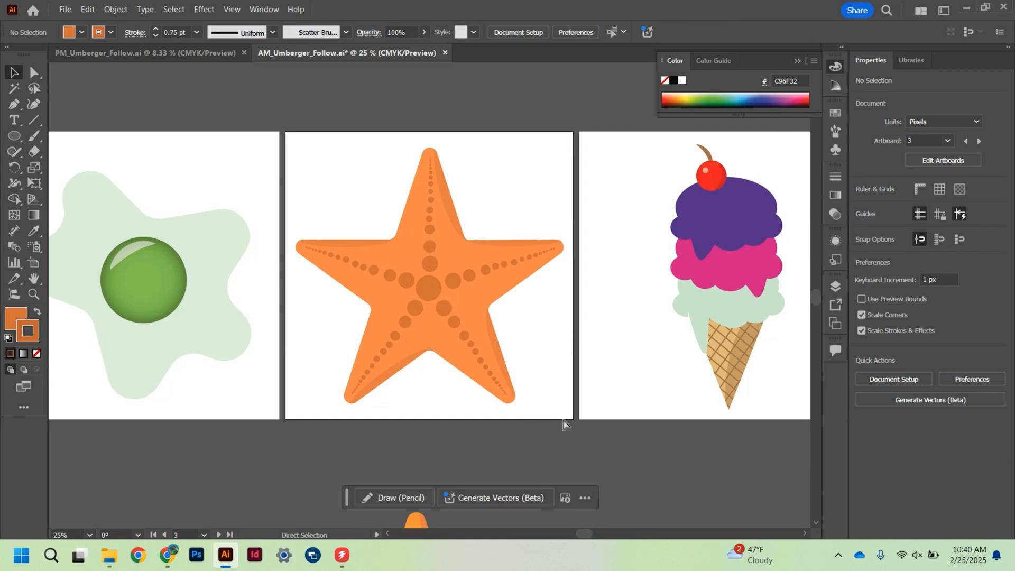